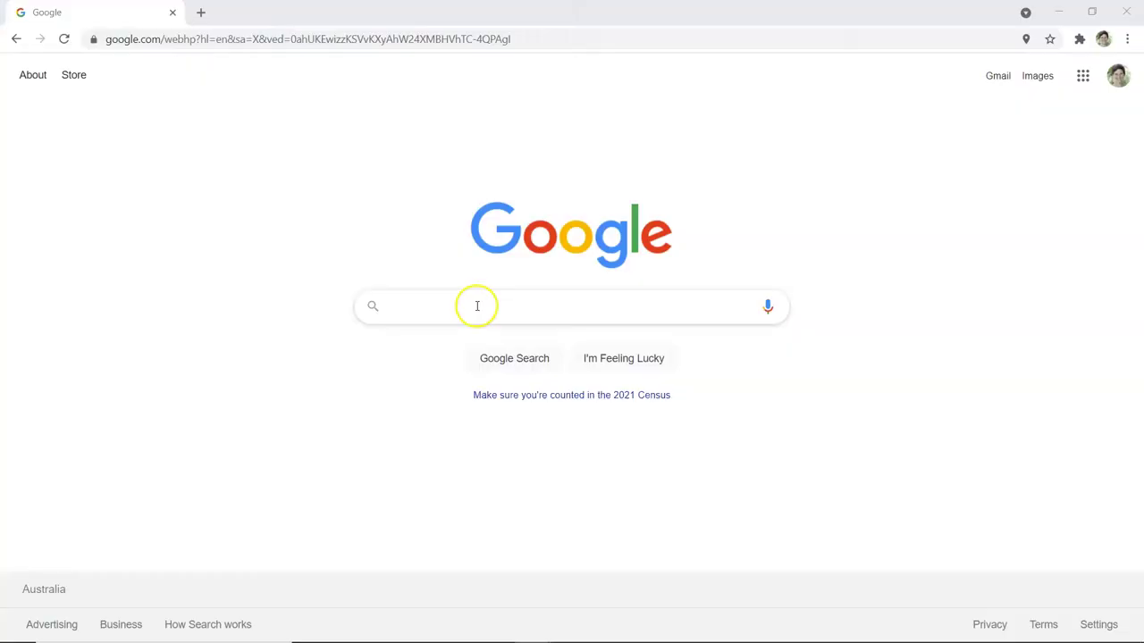
Rerun the 'download queensland roads' search and open the Baseline roads and tracks - Queensland resource.
click(473, 305)
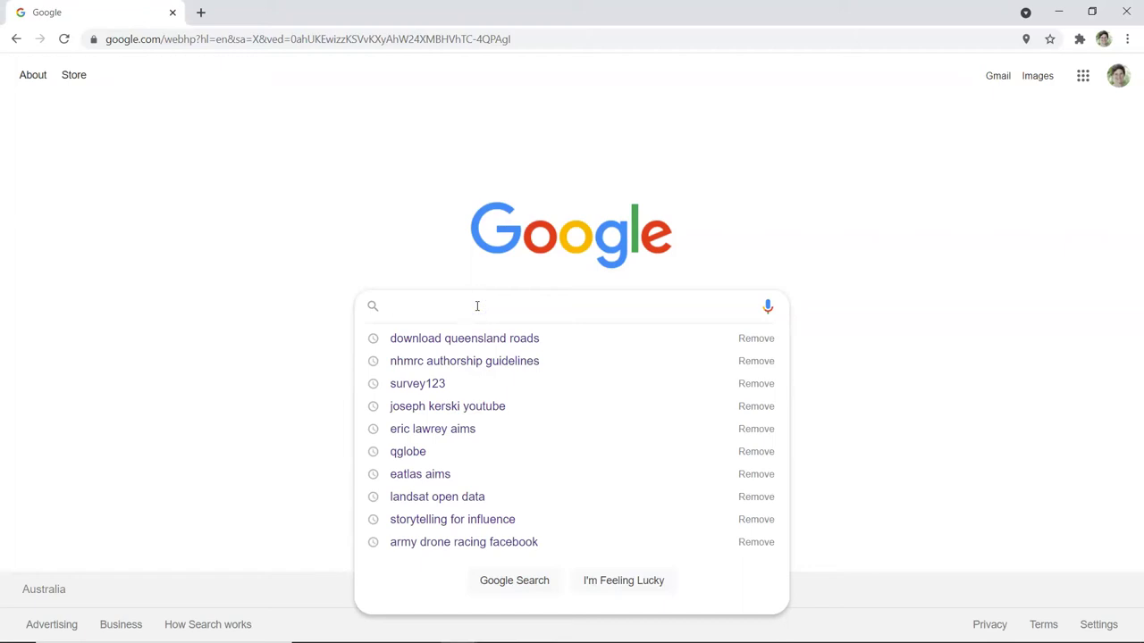
key(Down)
key(Return)
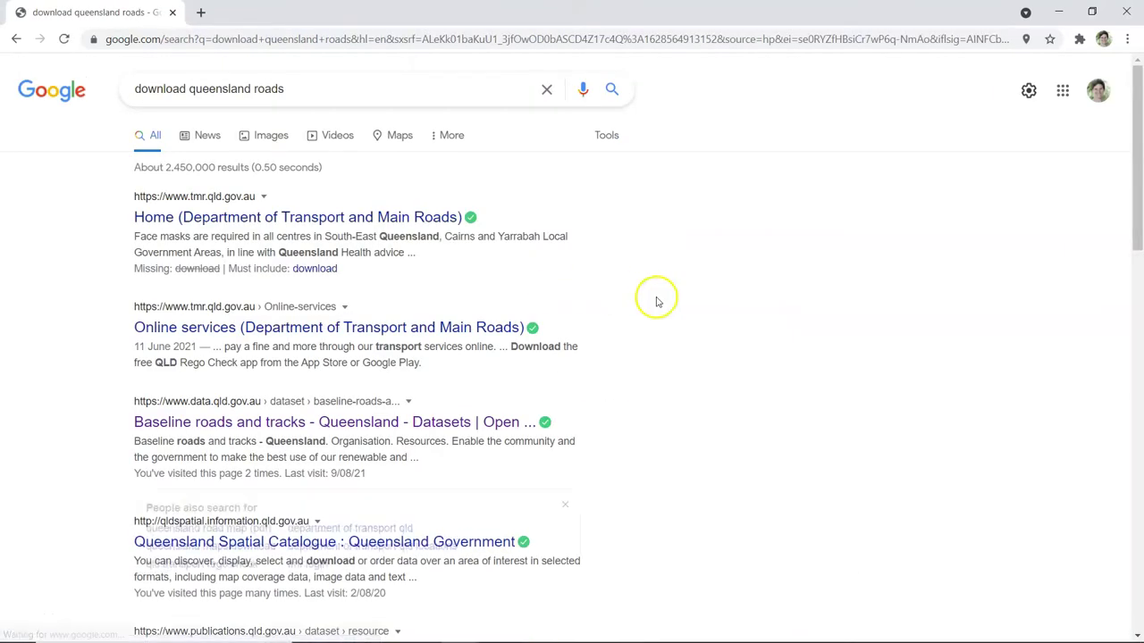
click(348, 424)
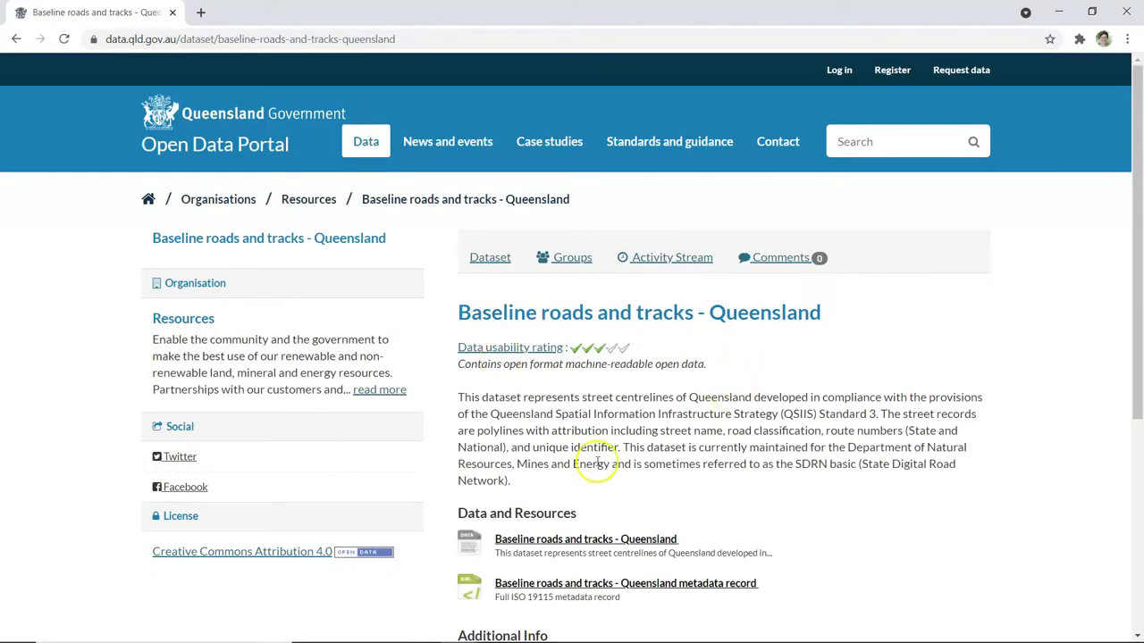
scroll(597, 463, down, 1)
click(568, 515)
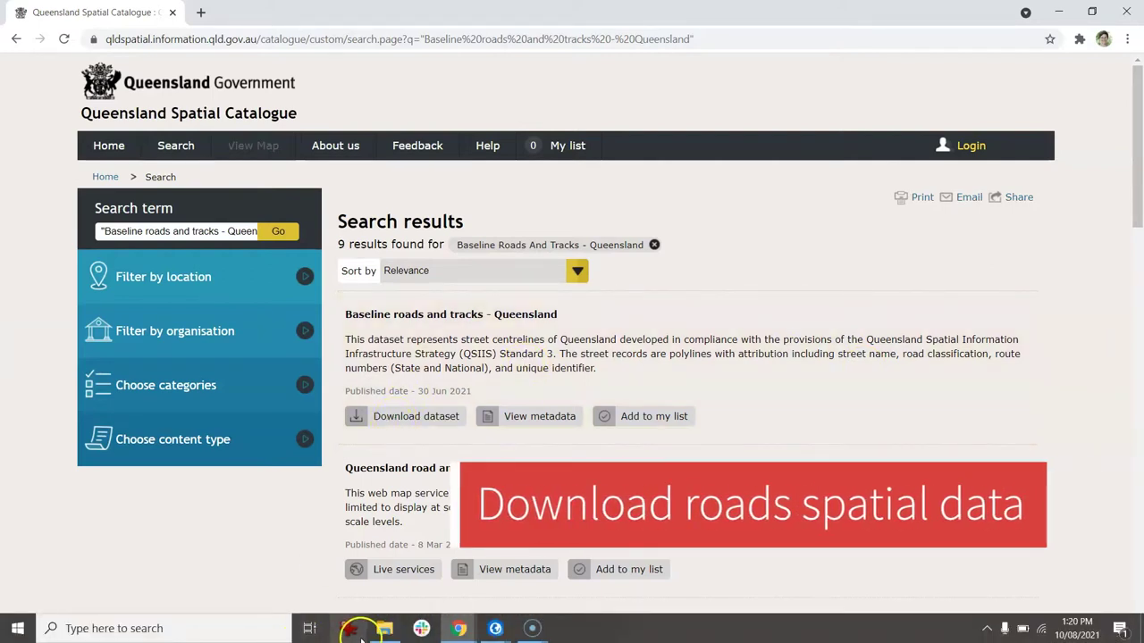
Extract the downloaded roads zip in the GISdata folder to its default location.
click(384, 628)
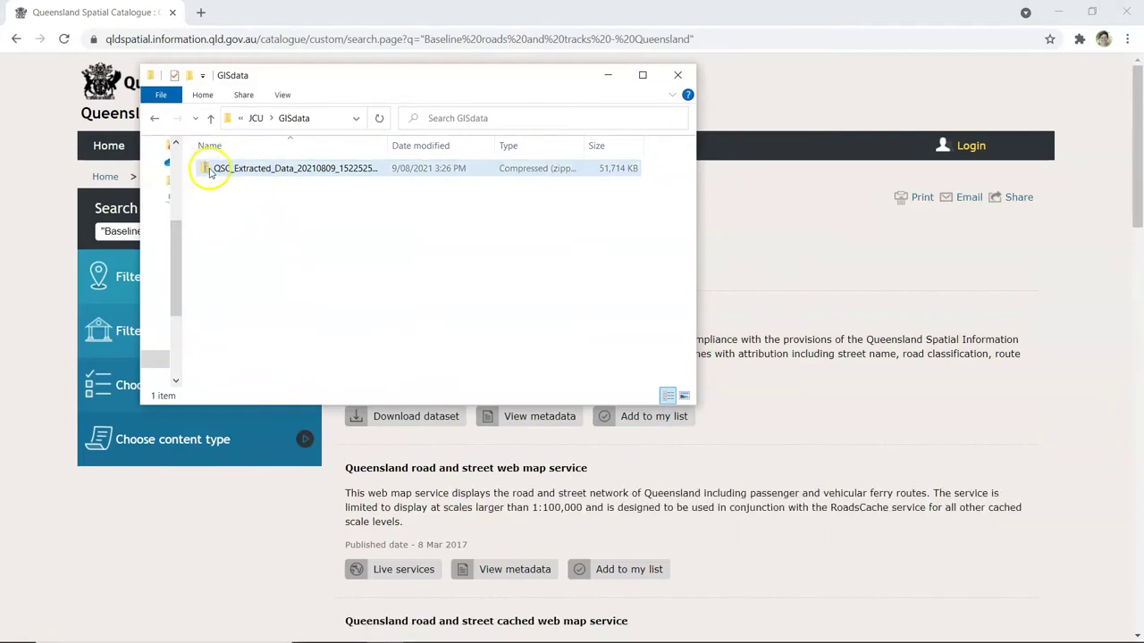
click(272, 170)
right_click(272, 172)
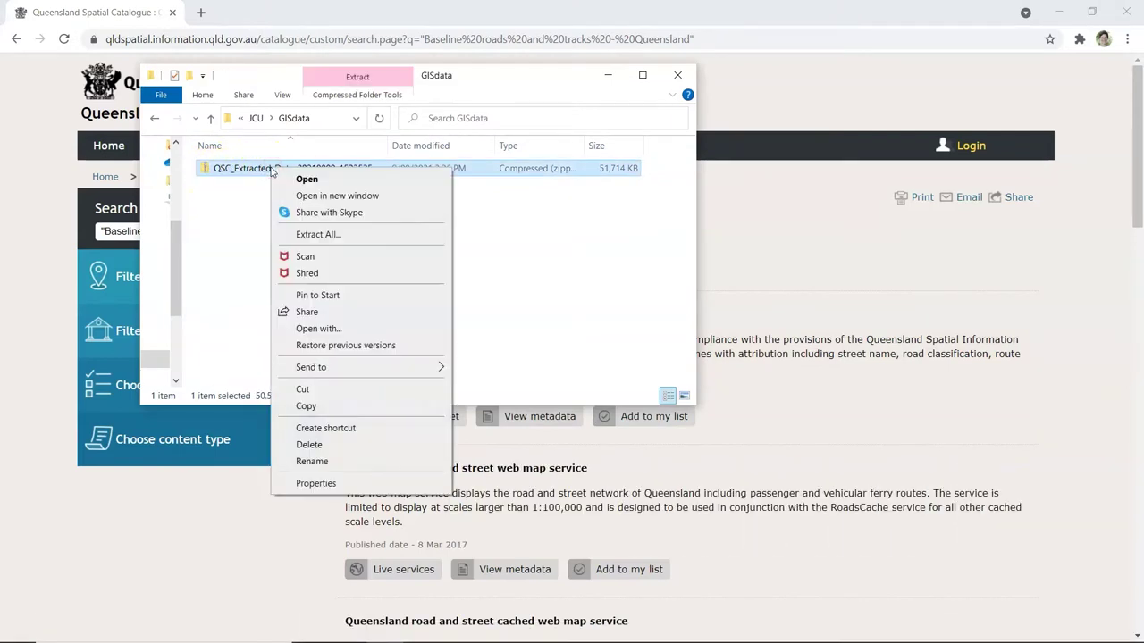
click(318, 234)
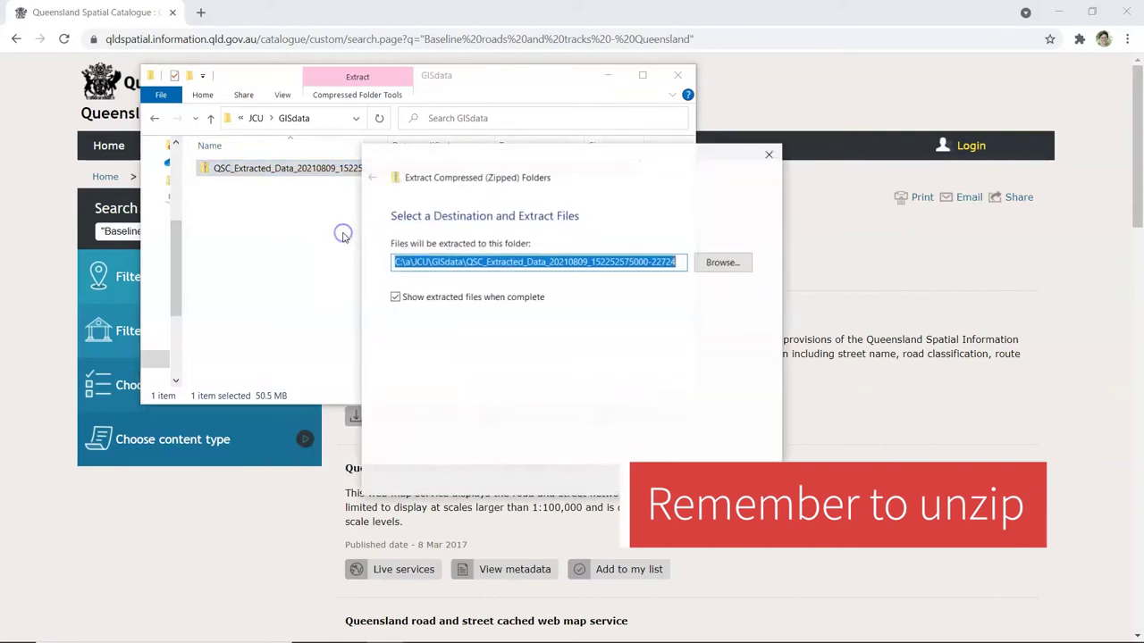
click(666, 481)
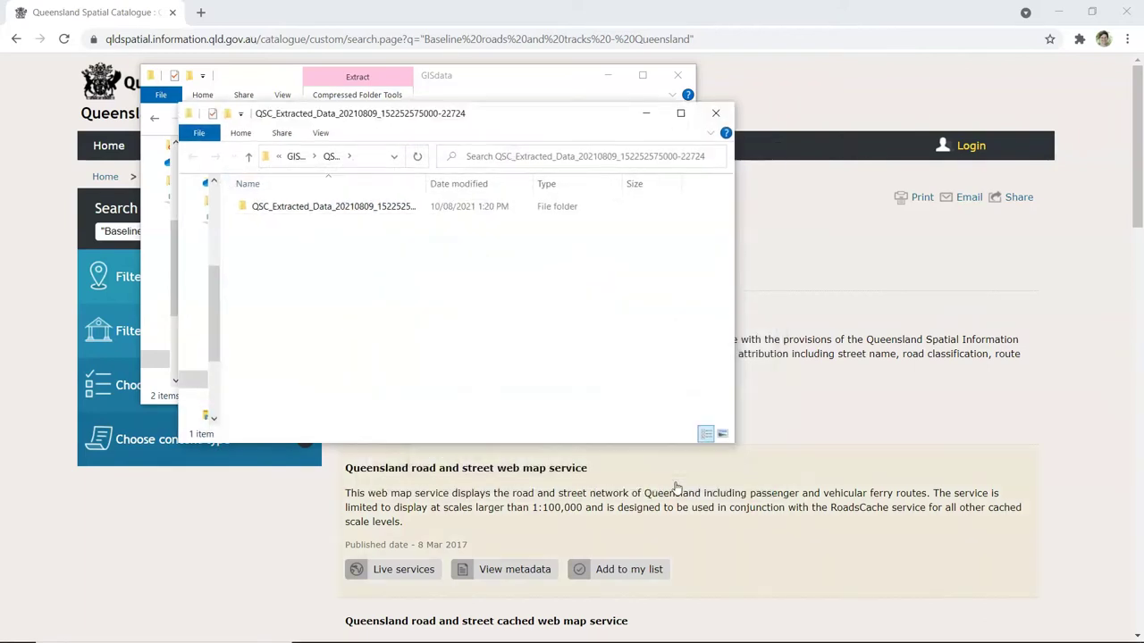
Open the extracted data folder and select its path in the address bar for copying.
double_click(344, 207)
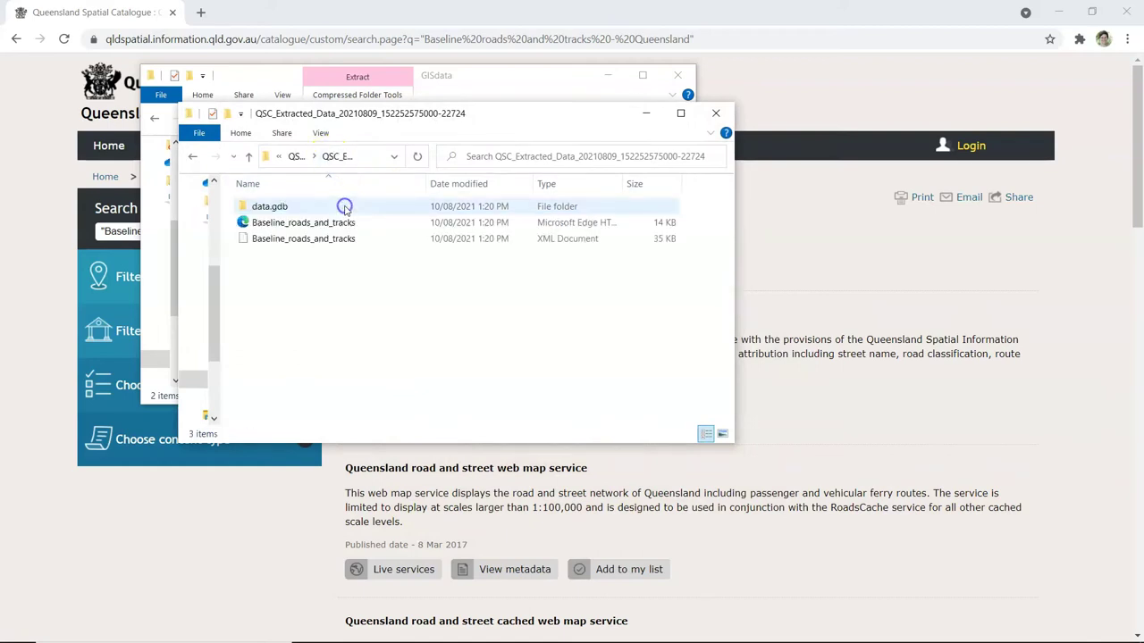
click(365, 159)
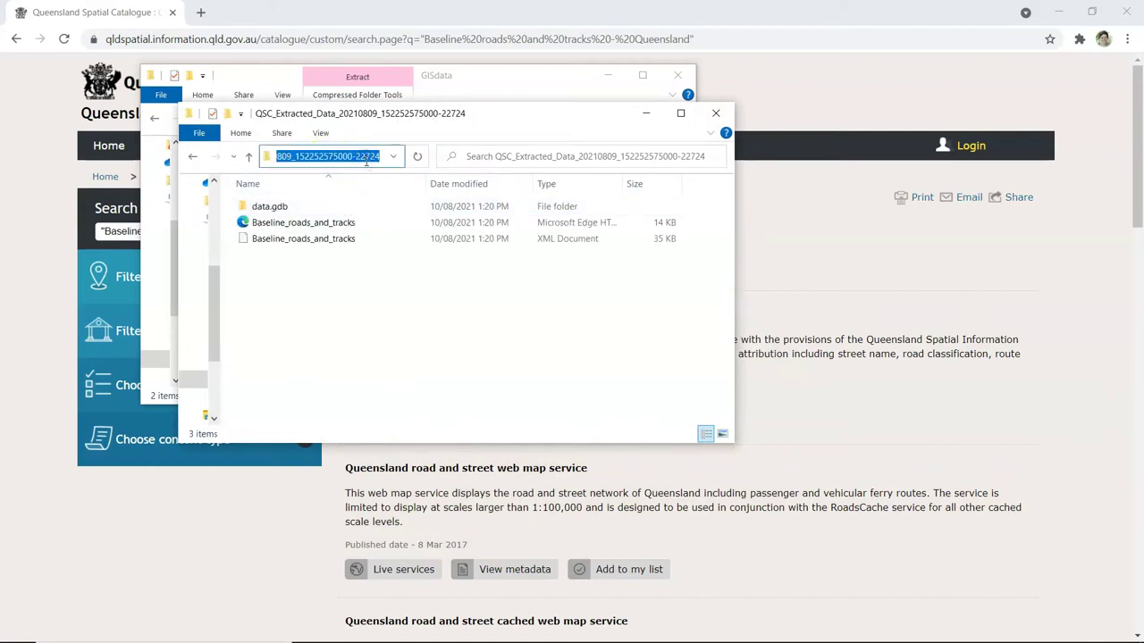
mouse_move(366, 630)
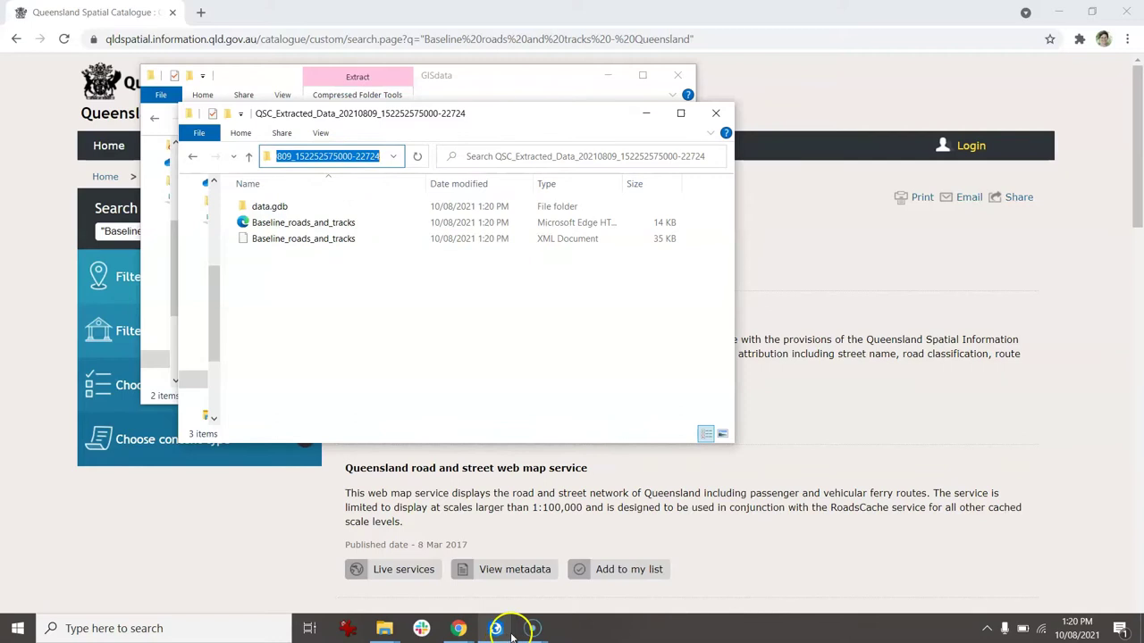
Add Baseline_roads_and_tracks from the pasted data.gdb folder path to the LockdownLearning map.
mouse_move(529, 630)
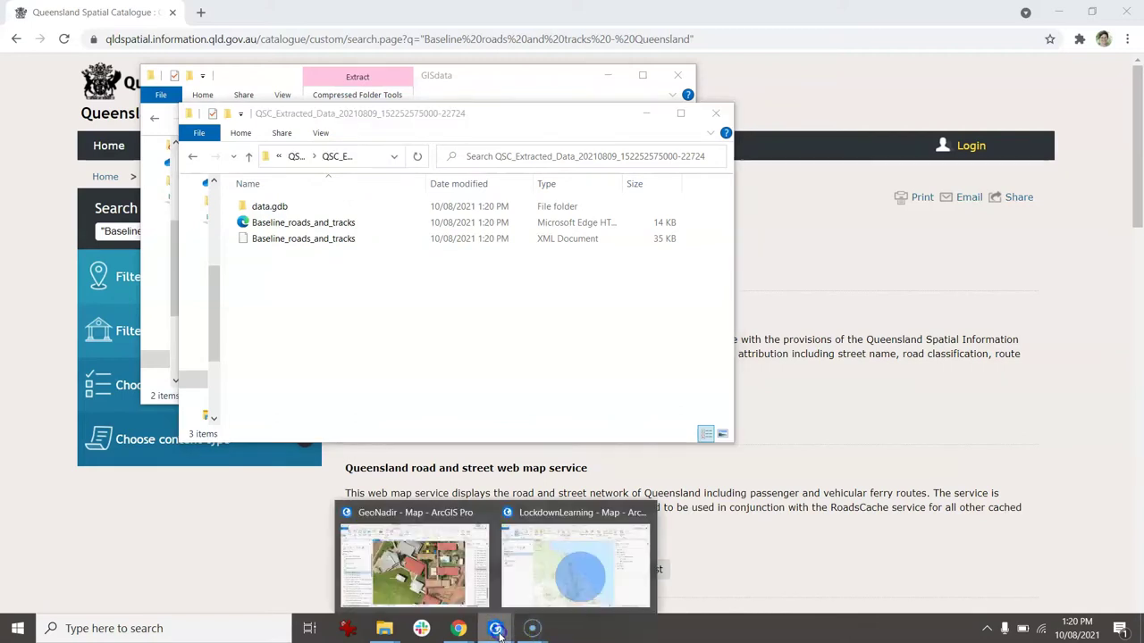
click(574, 519)
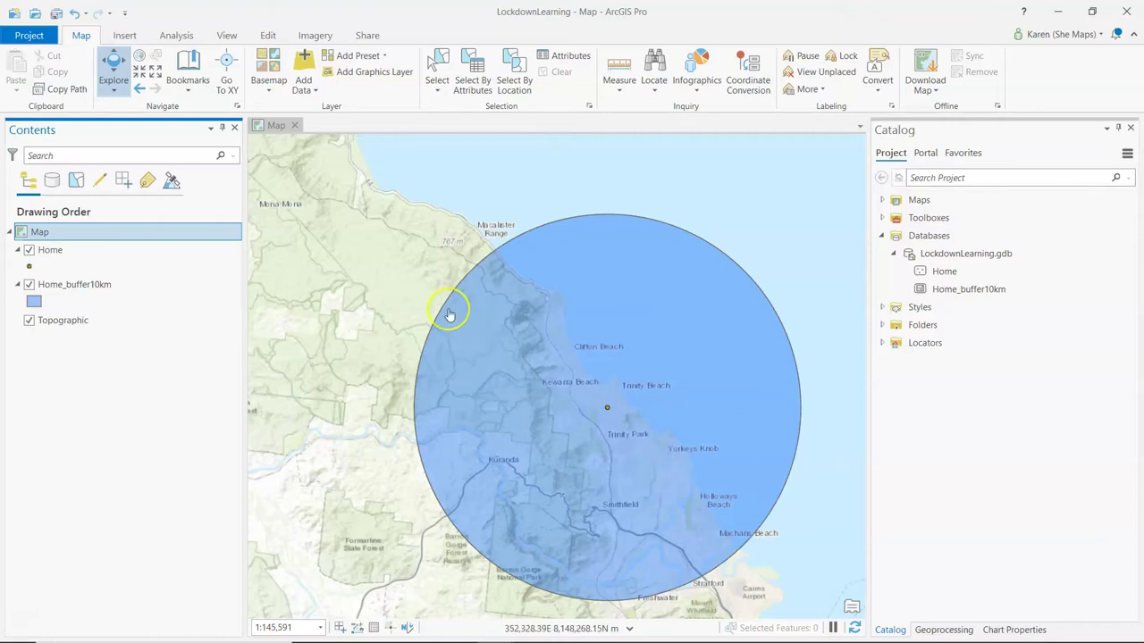
click(305, 90)
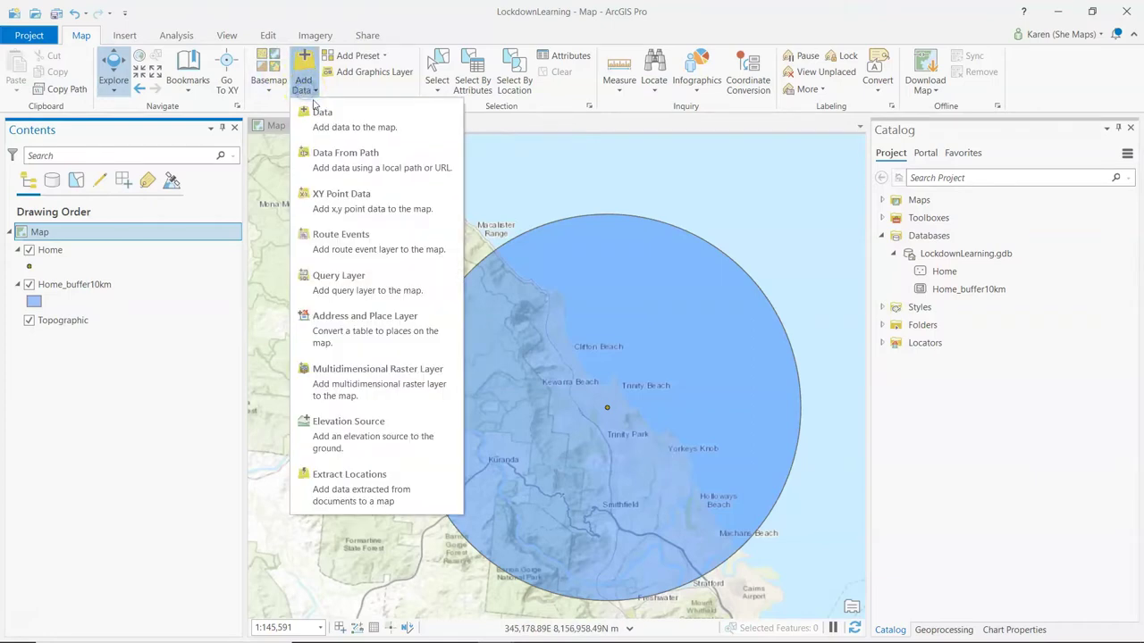
click(323, 118)
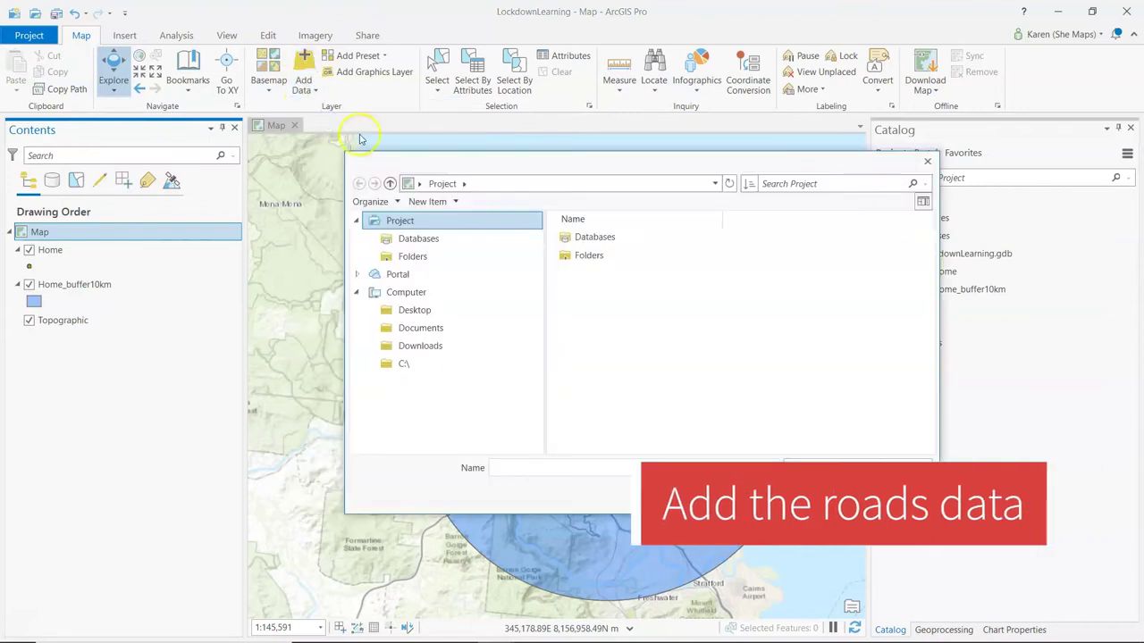
click(538, 468)
key(ctrl+v)
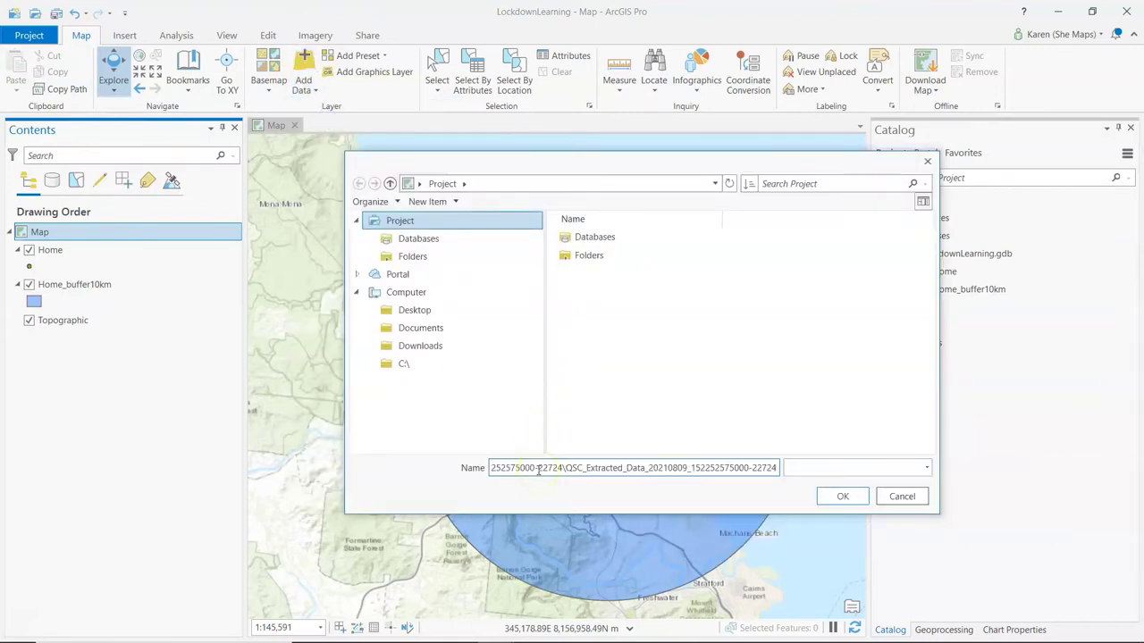
key(Return)
click(650, 240)
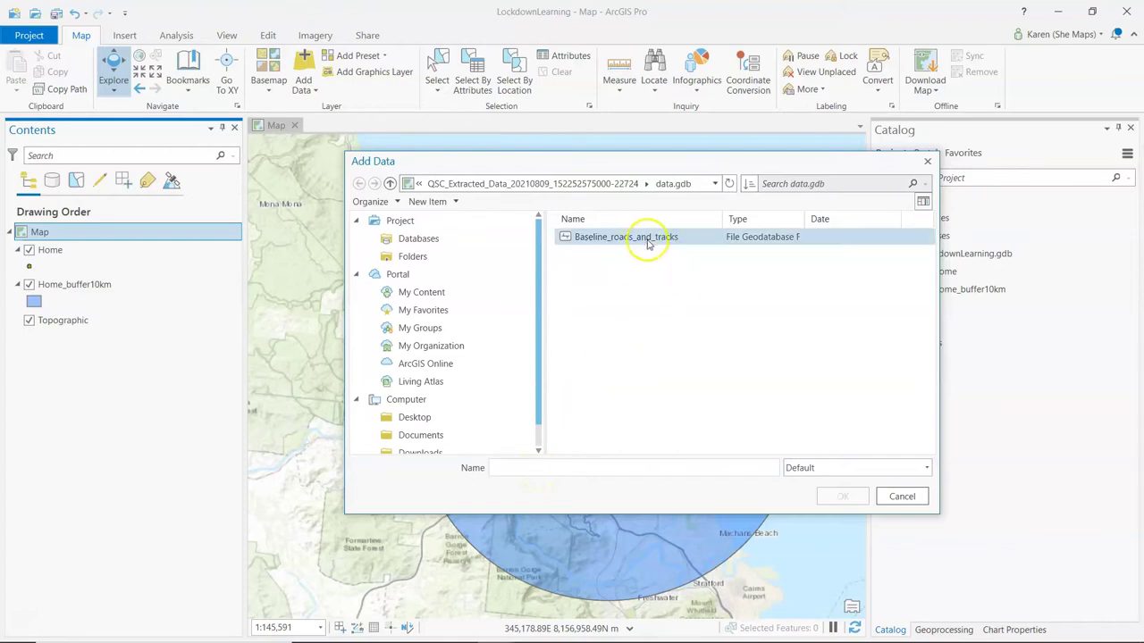
click(647, 241)
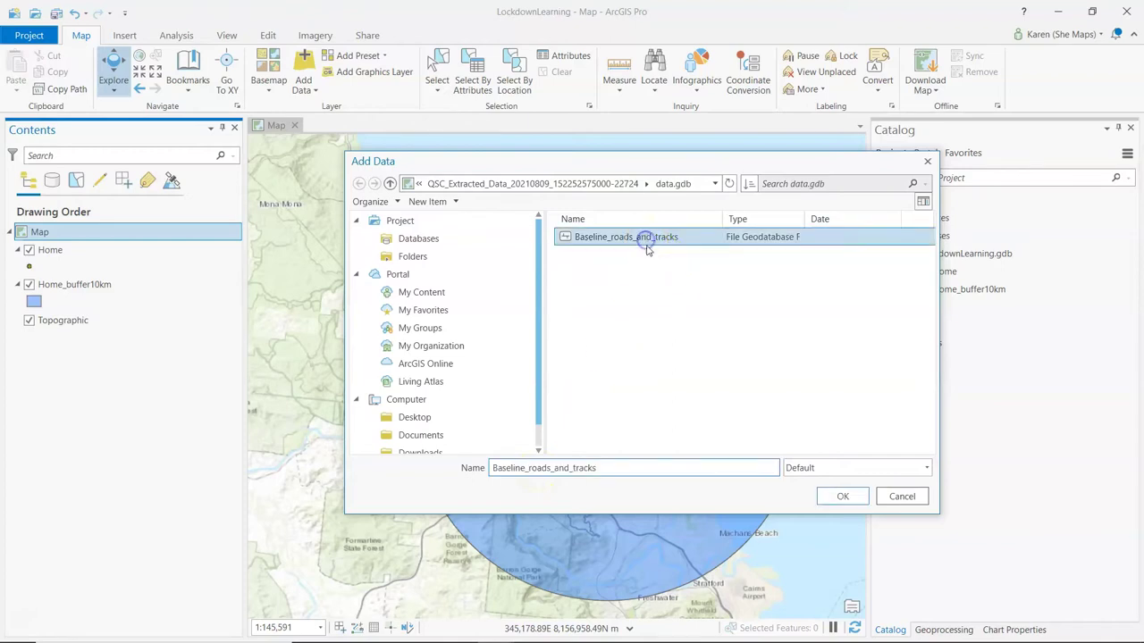
click(840, 497)
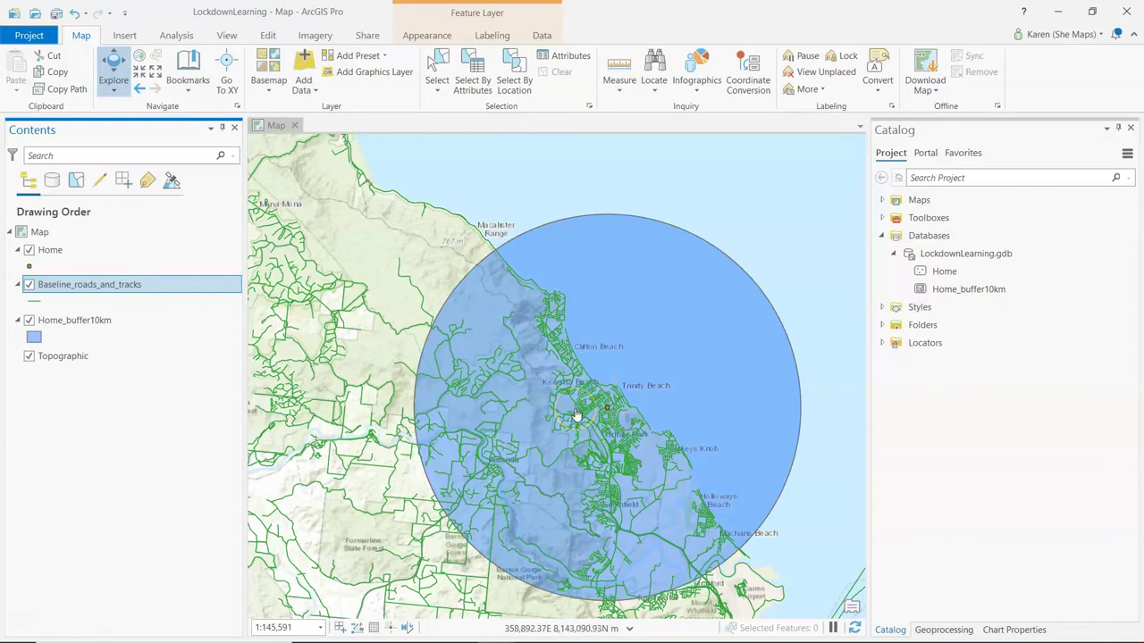
In Clip, set Baseline_roads_and_tracks as input and Home_buffer10km as the clip features.
click(178, 36)
click(172, 72)
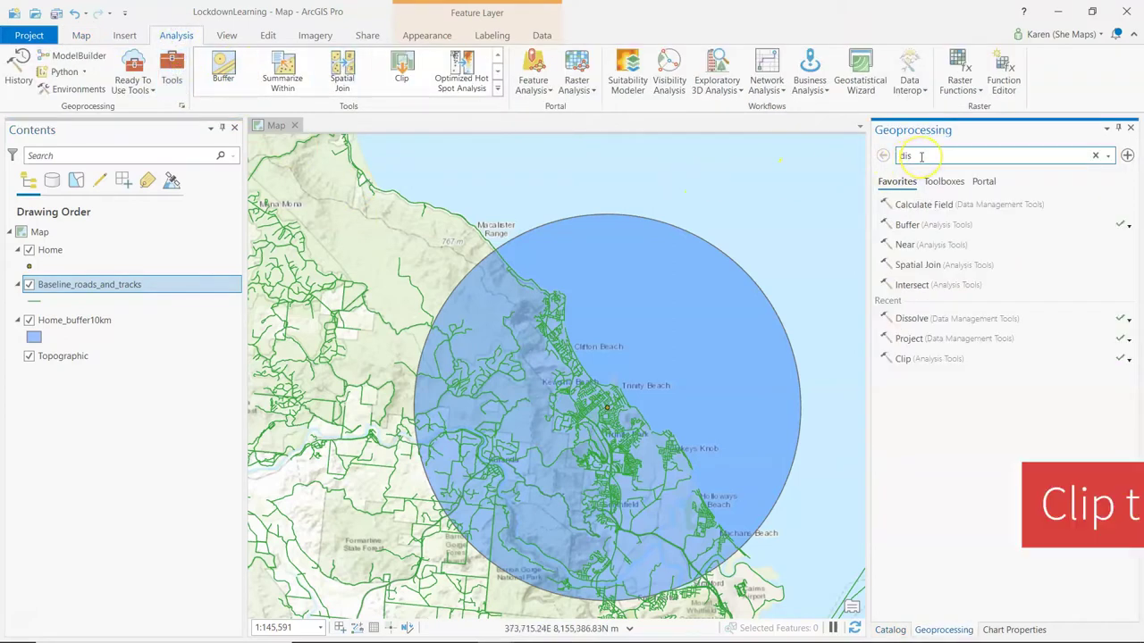
click(904, 358)
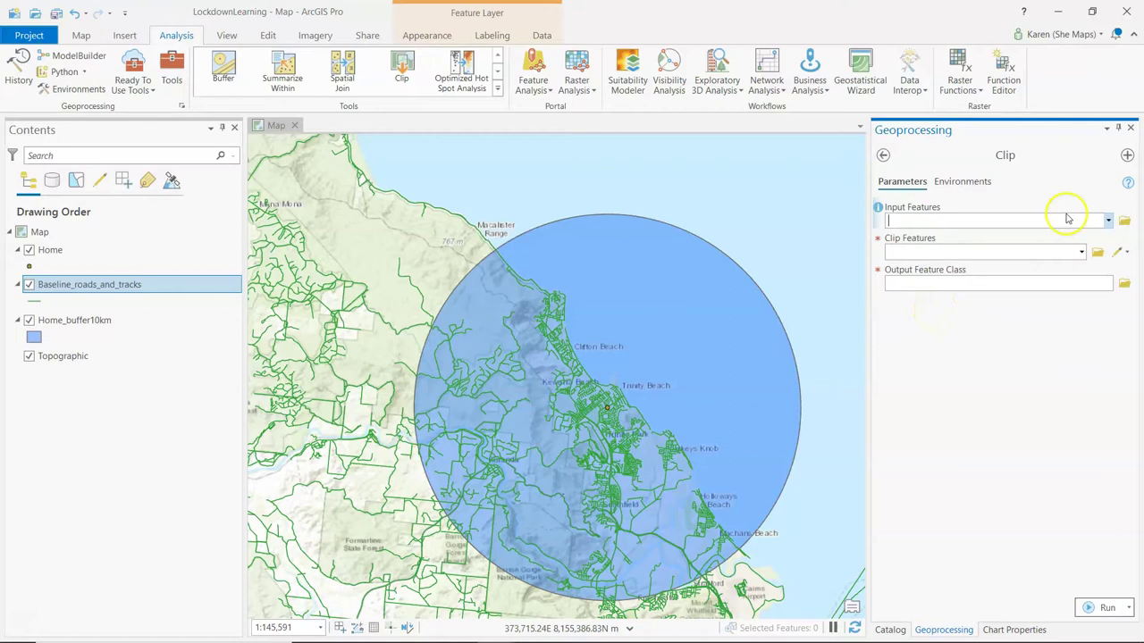
click(1108, 221)
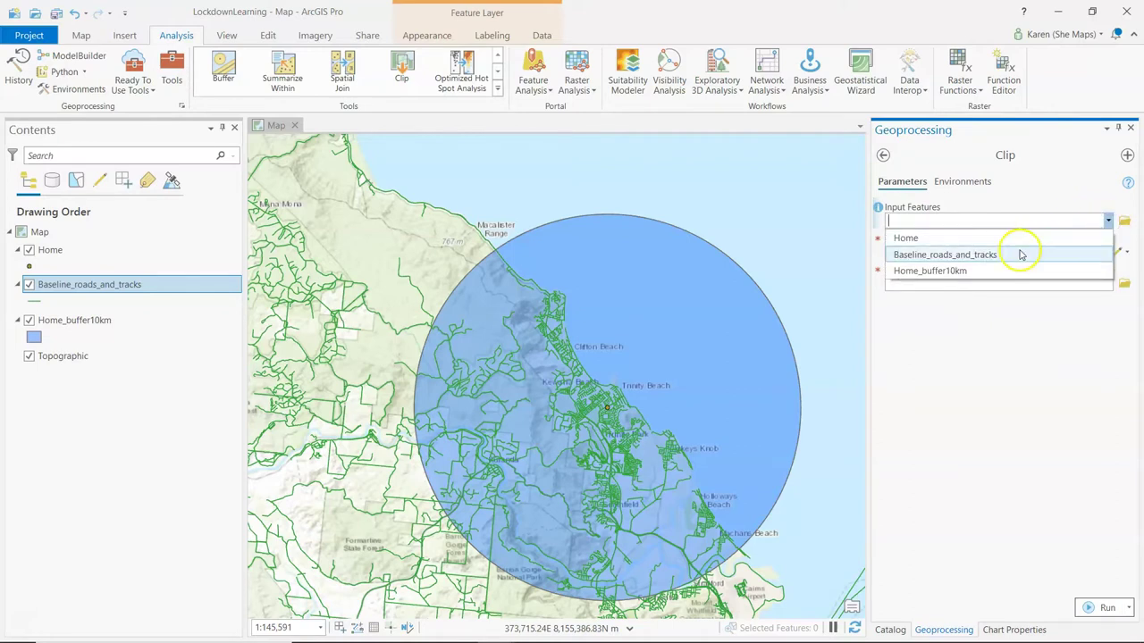
click(1019, 255)
click(1082, 253)
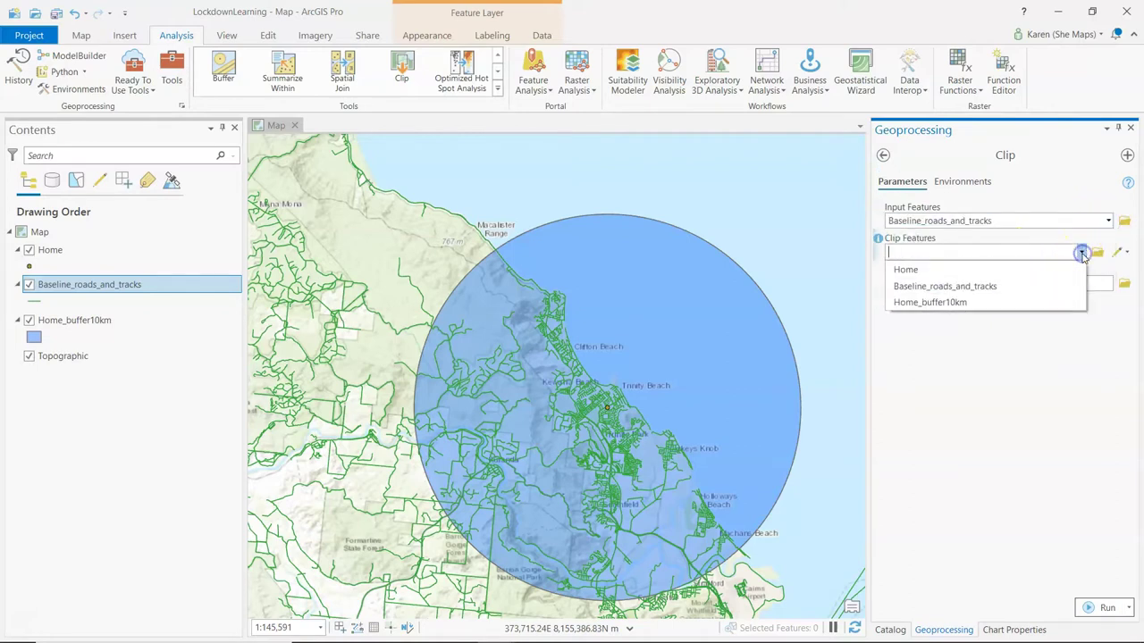
click(965, 300)
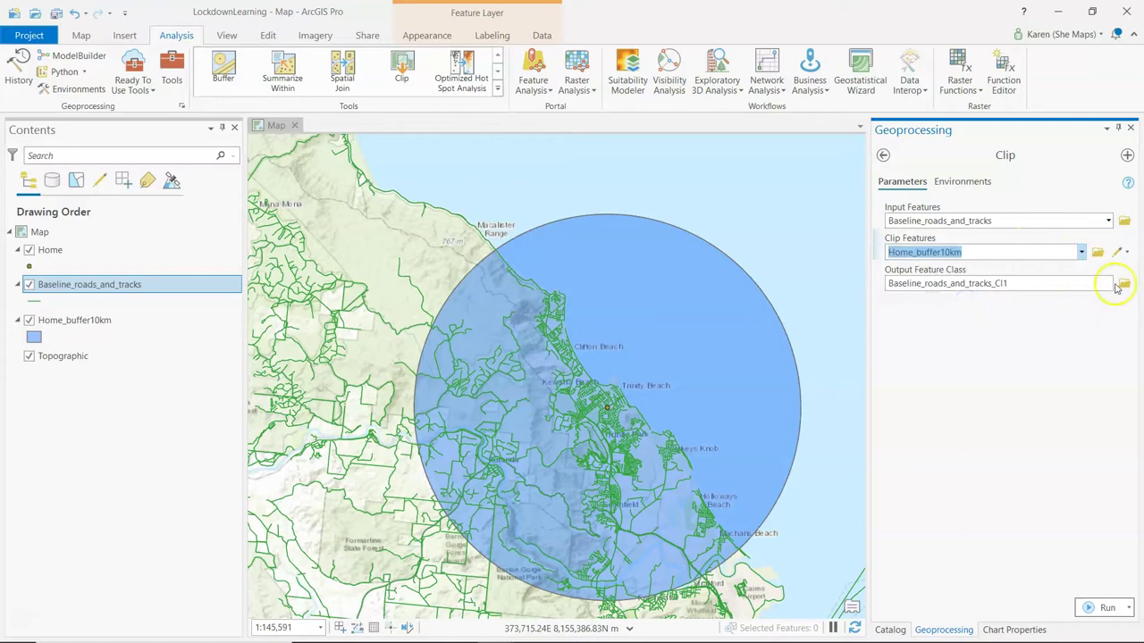
Save the clip output as Home_buffer10km_roads, run it, and hide the original roads and buffer.
click(1124, 283)
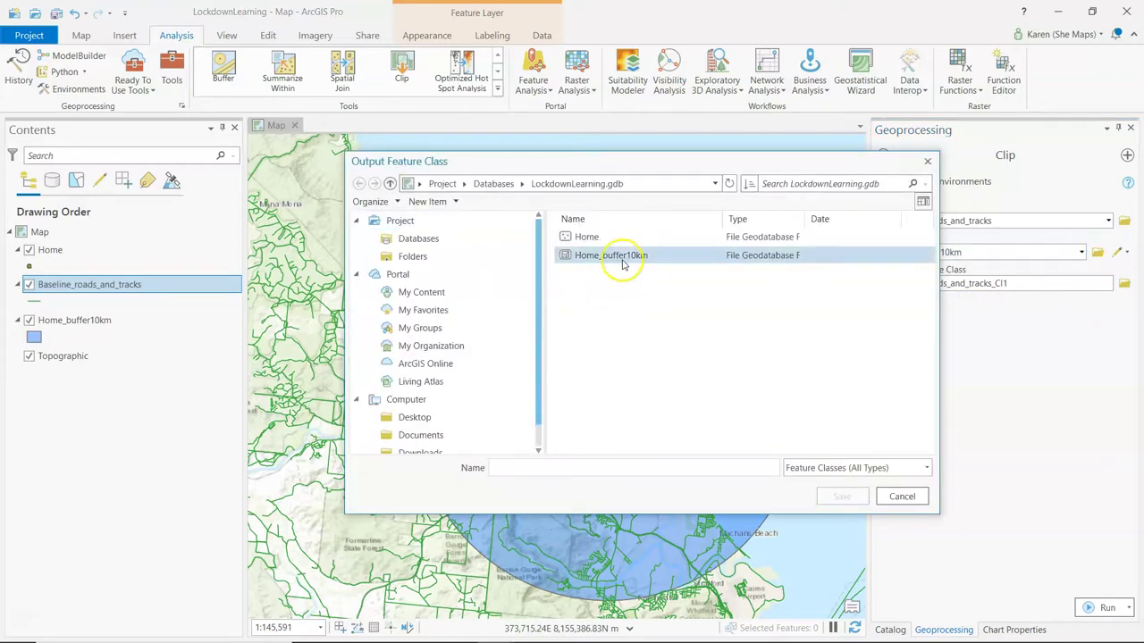
click(625, 258)
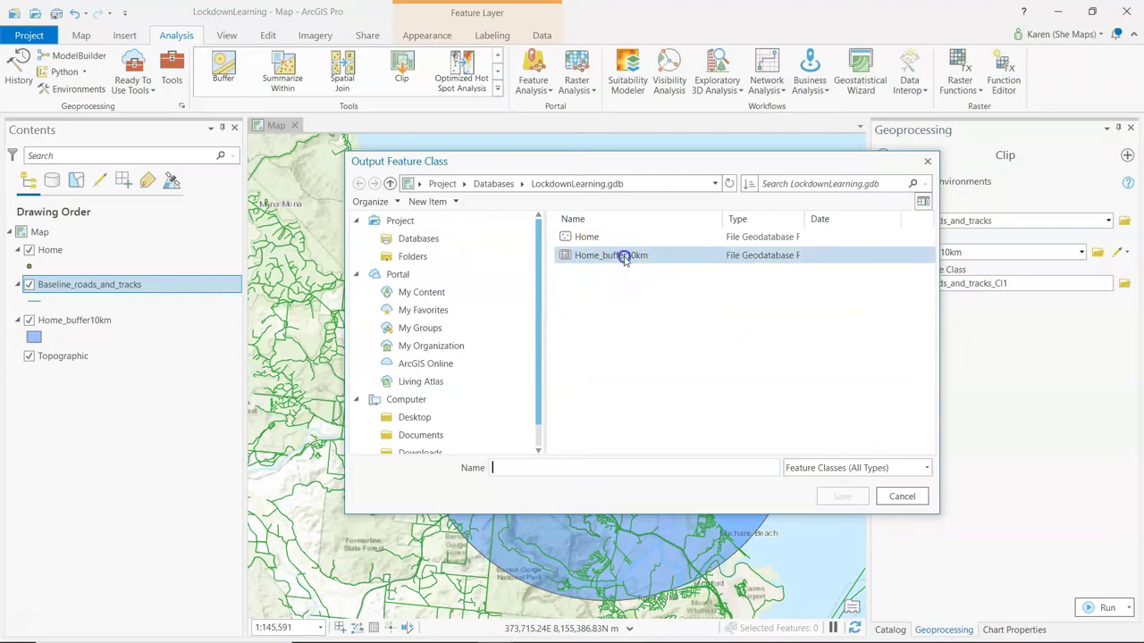
click(586, 468)
text(_roads)
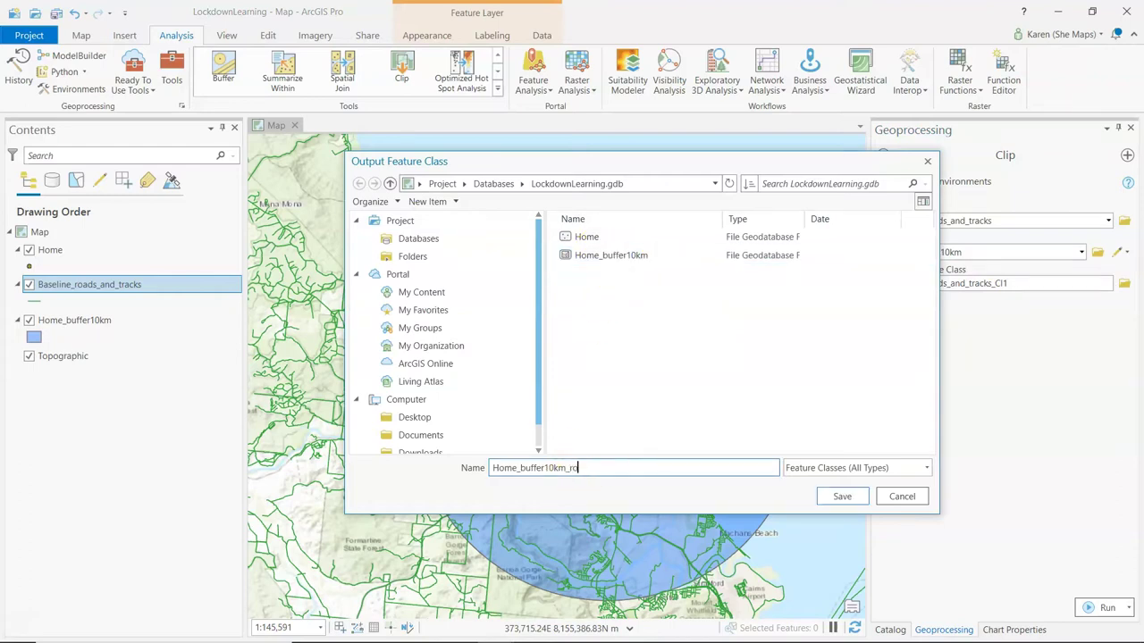
click(841, 497)
click(1090, 608)
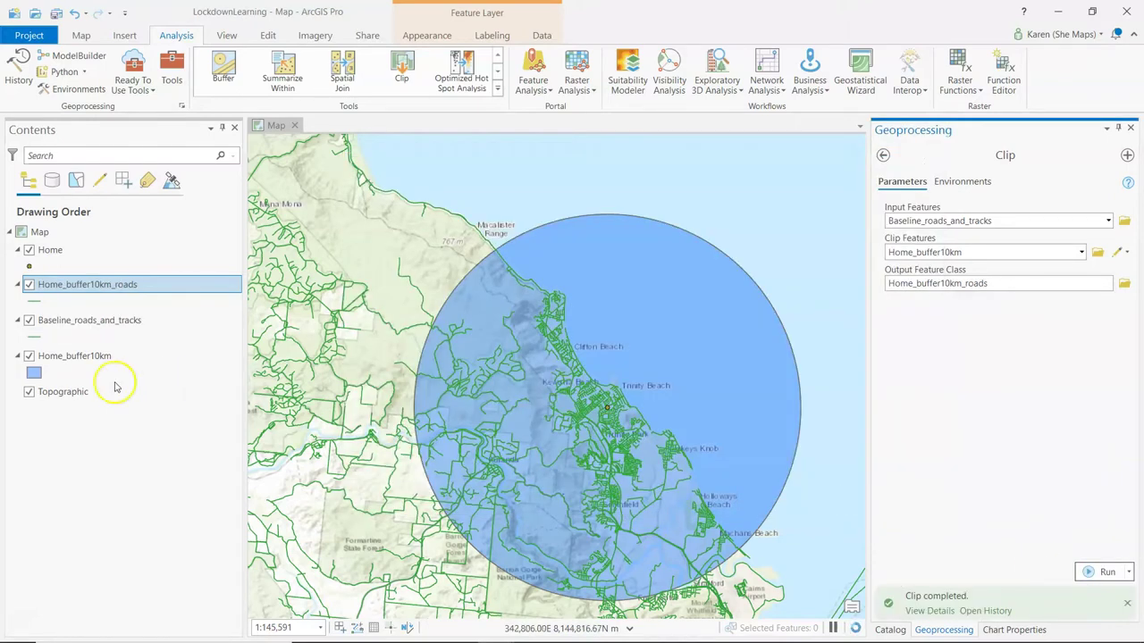
click(29, 321)
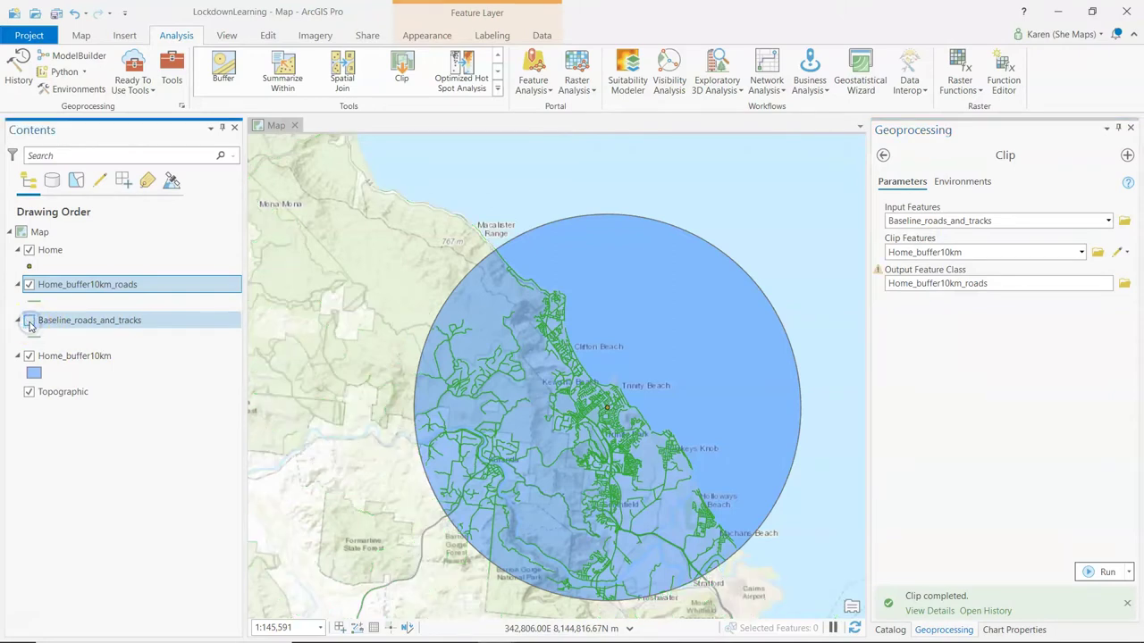
click(30, 355)
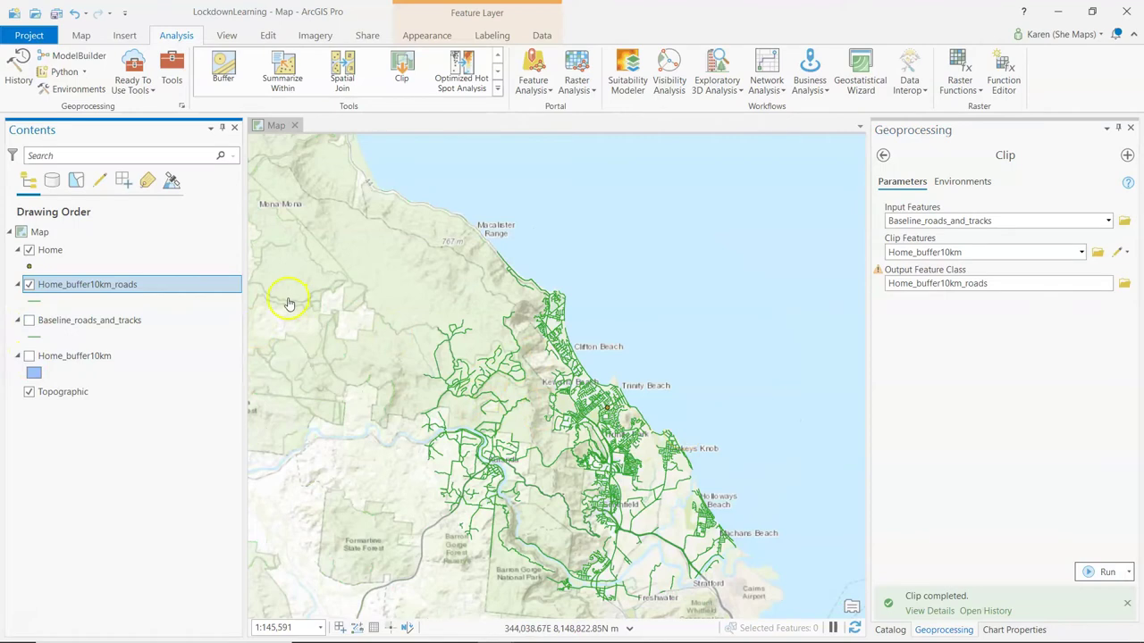
right_click(157, 284)
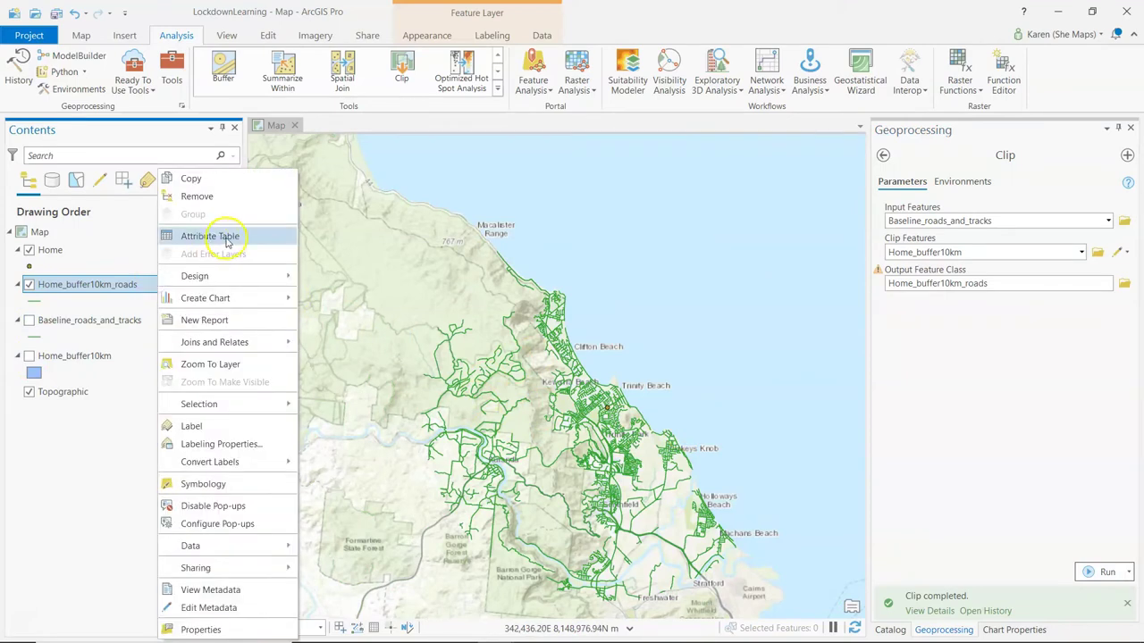
click(227, 238)
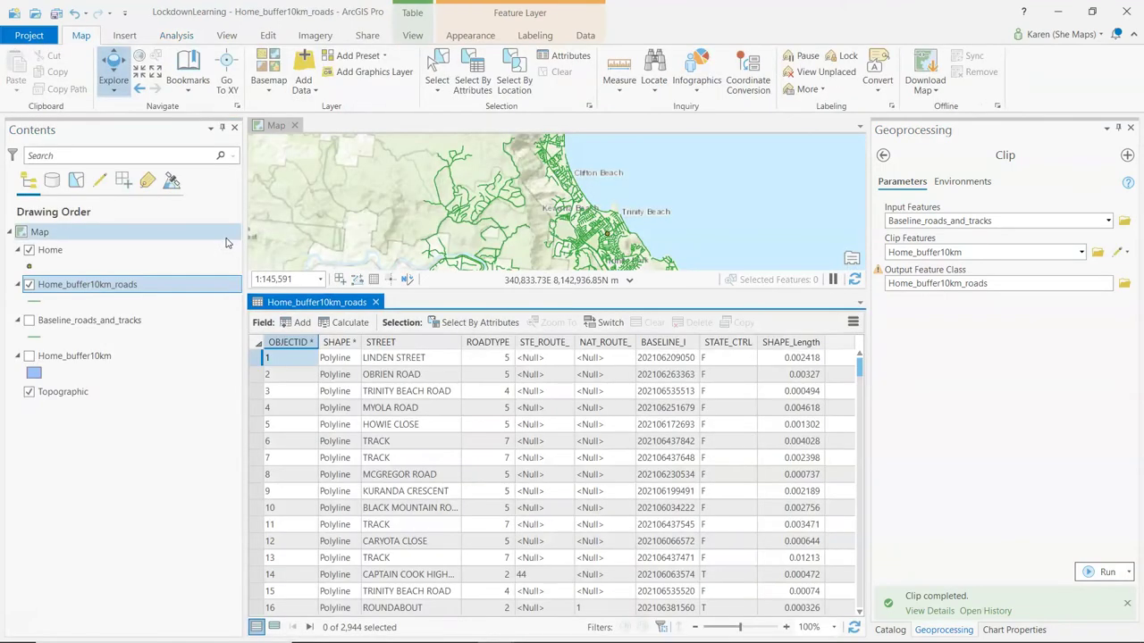
click(764, 496)
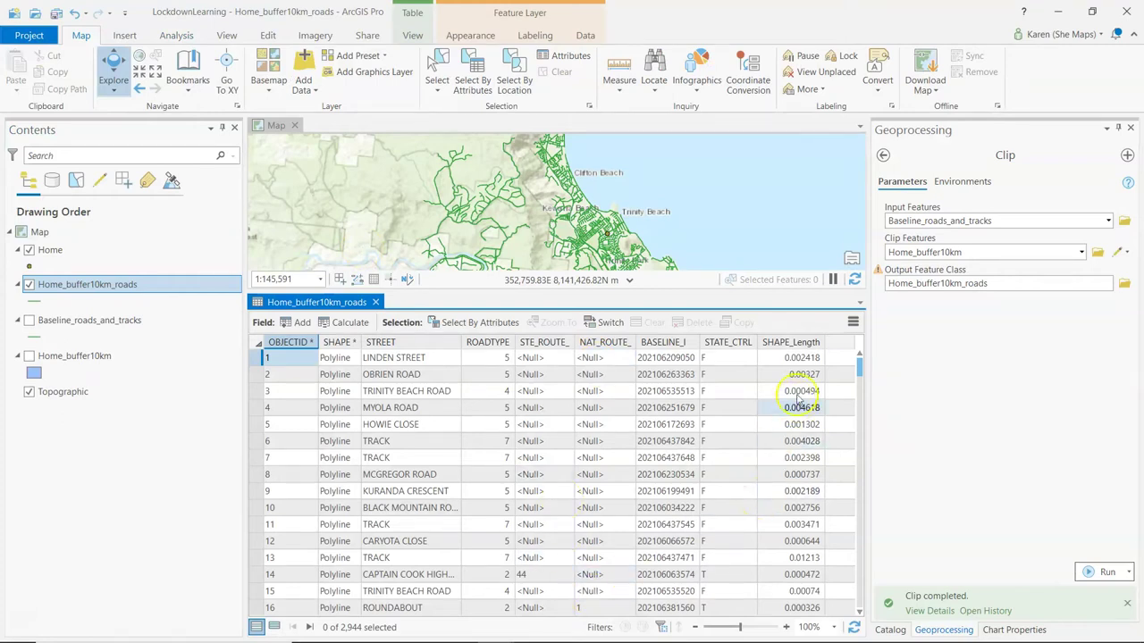
click(802, 527)
click(802, 391)
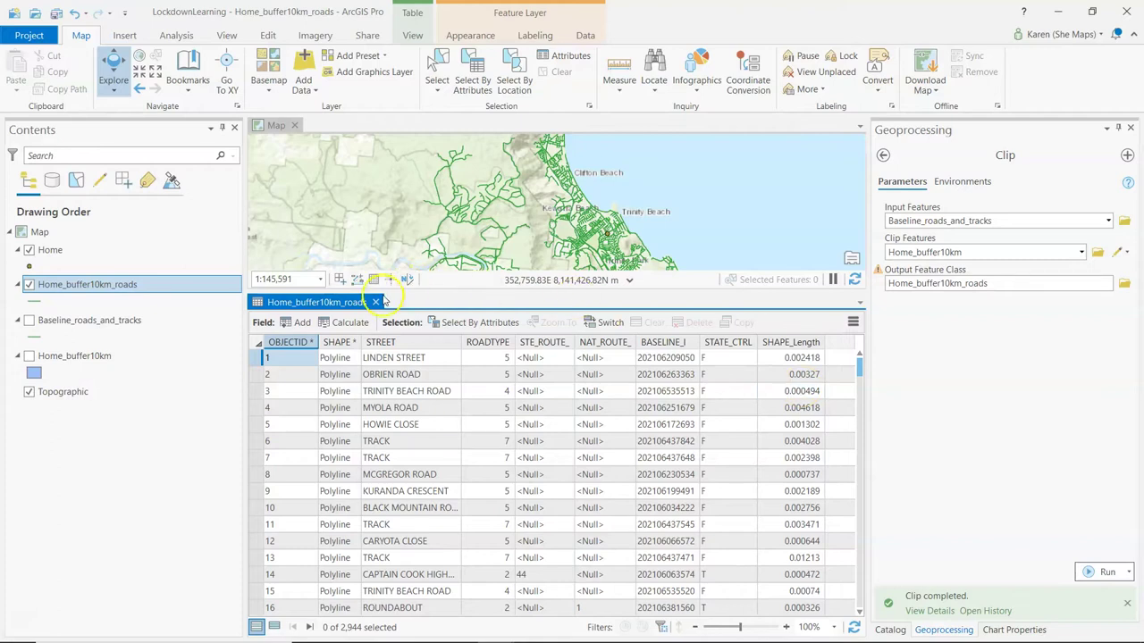
click(376, 303)
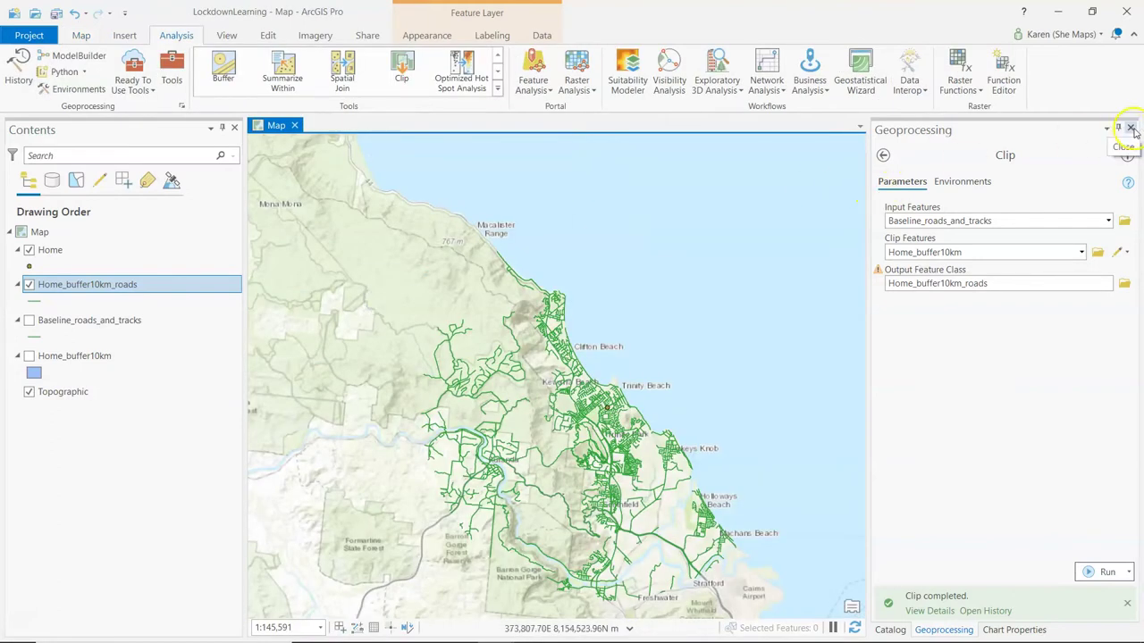
Find the Project tool and set Home_buffer10km_roads as its input dataset.
click(883, 155)
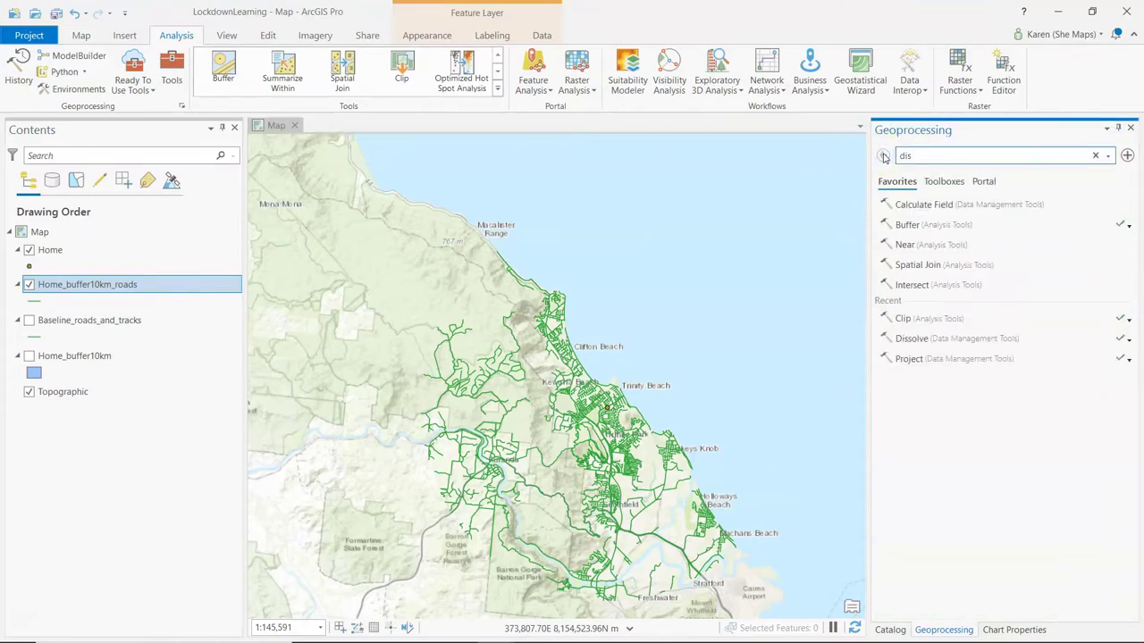
click(930, 155)
drag(930, 155, 879, 156)
text(proj)
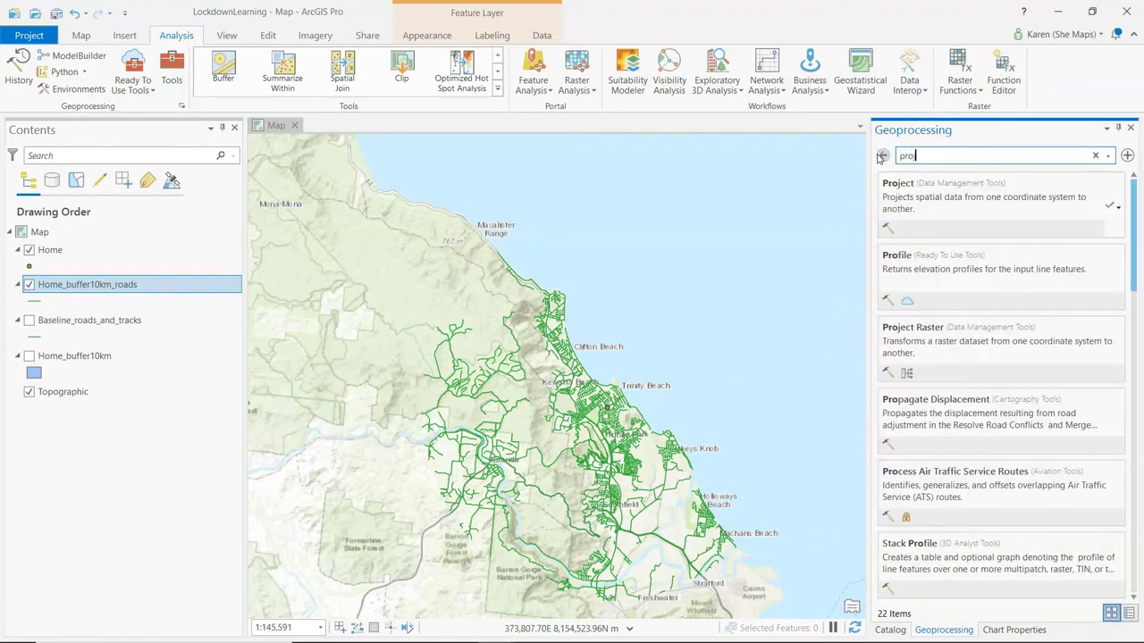
click(943, 200)
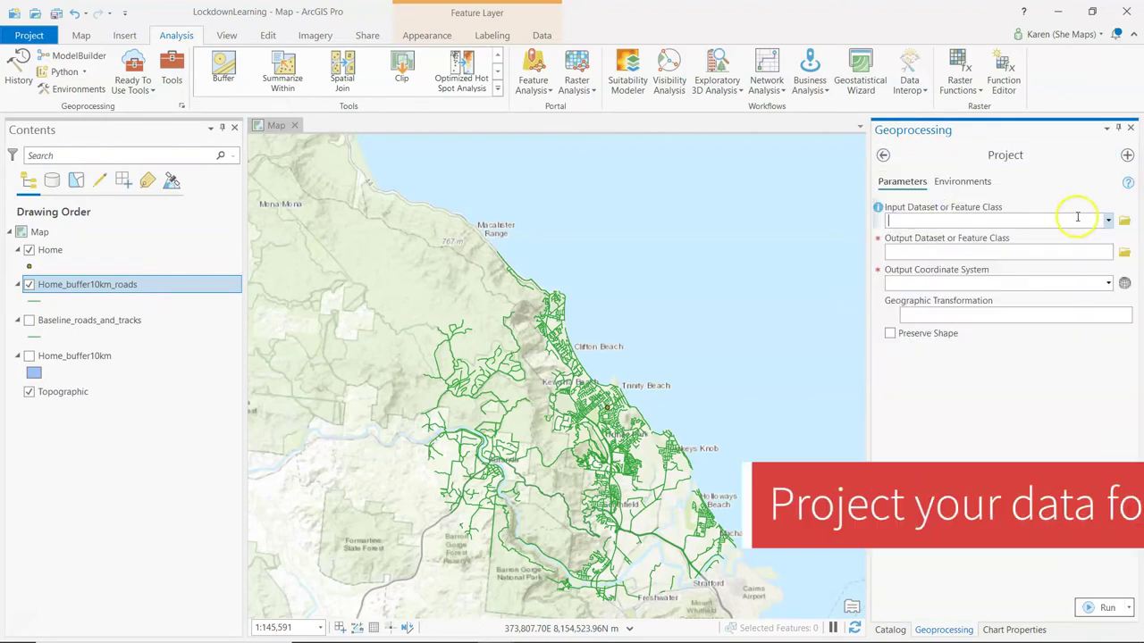
click(1108, 221)
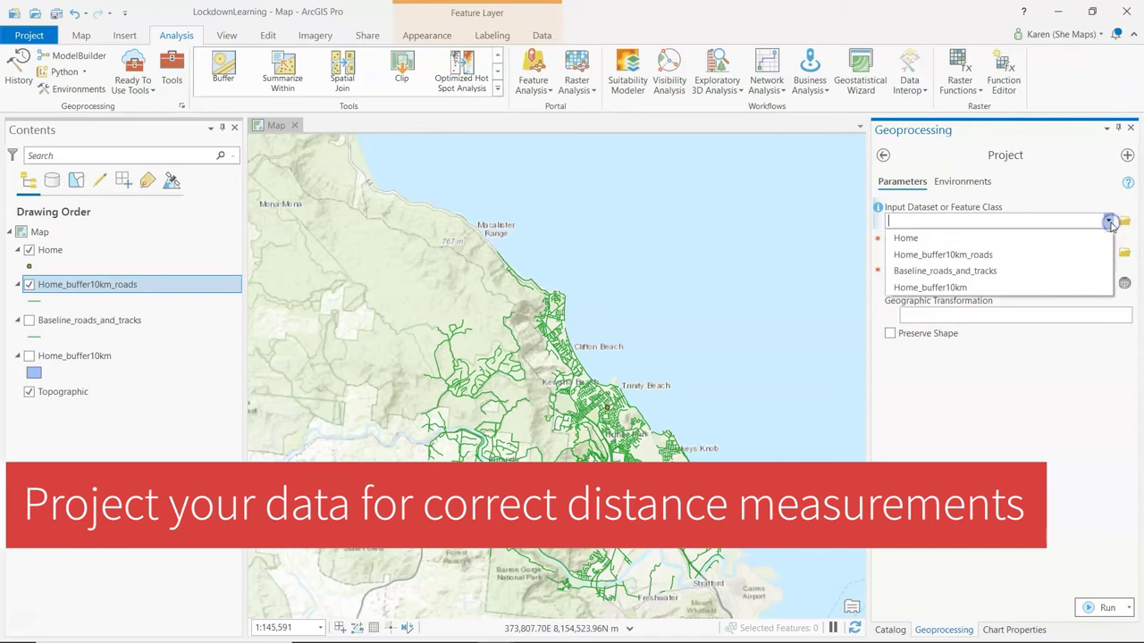
click(979, 259)
click(983, 256)
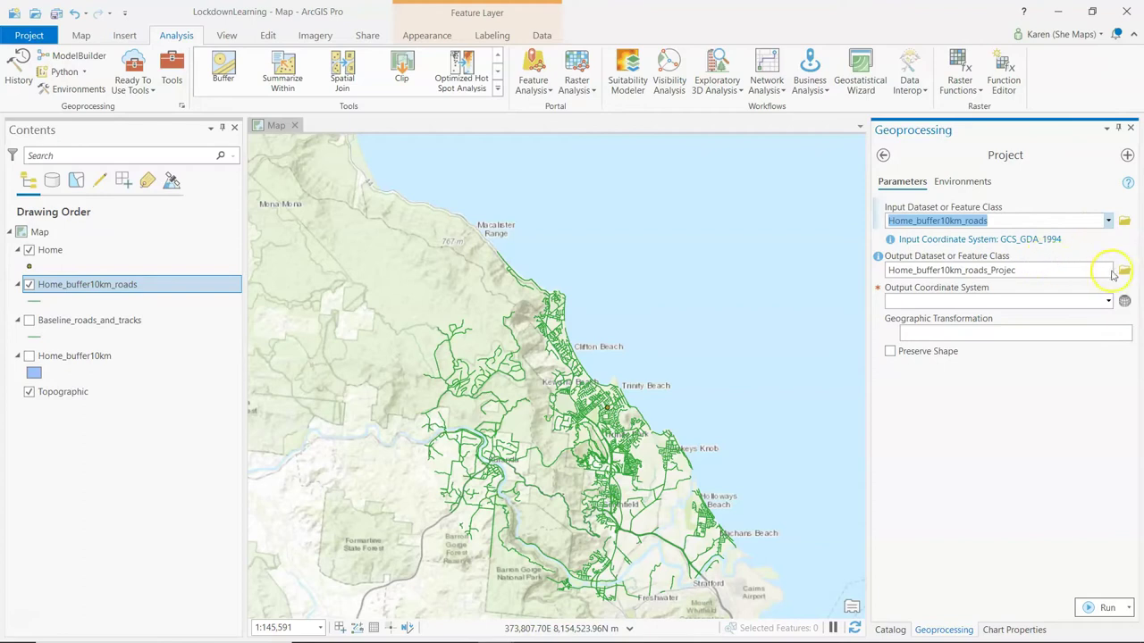
Name the projected output Home_buffer10km_roads_reproj.
click(1124, 270)
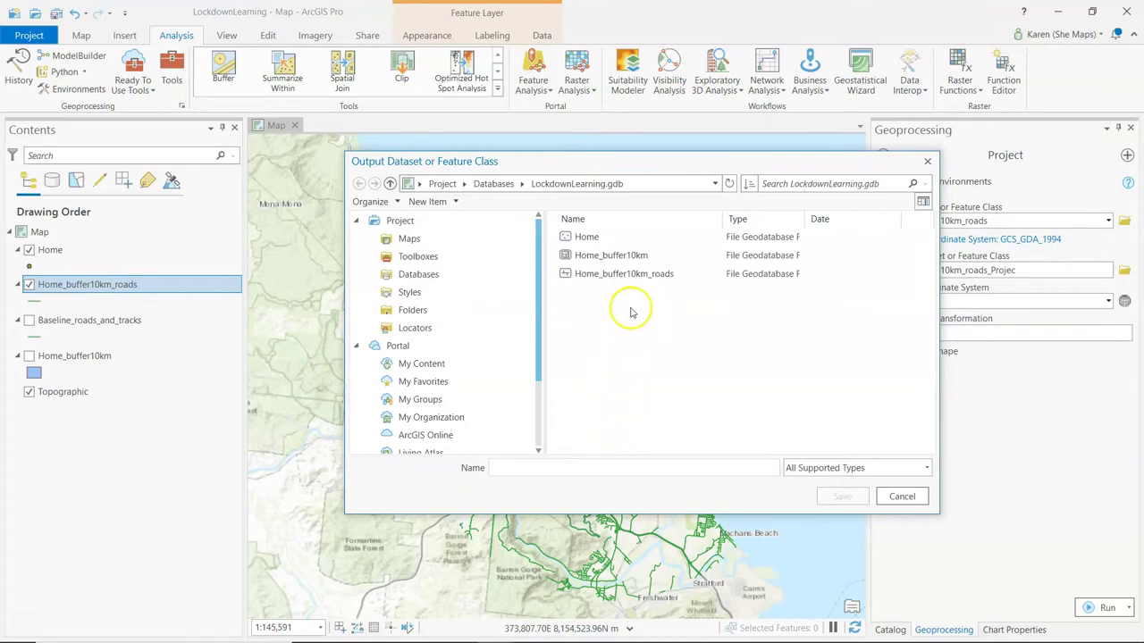
click(638, 274)
click(627, 465)
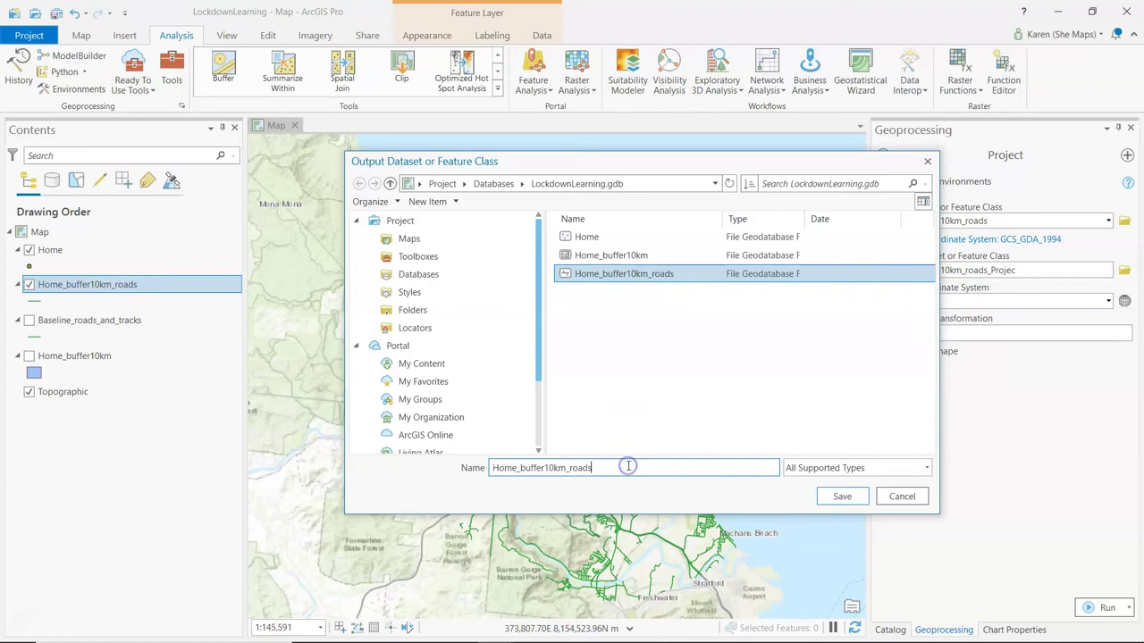
text(proj)
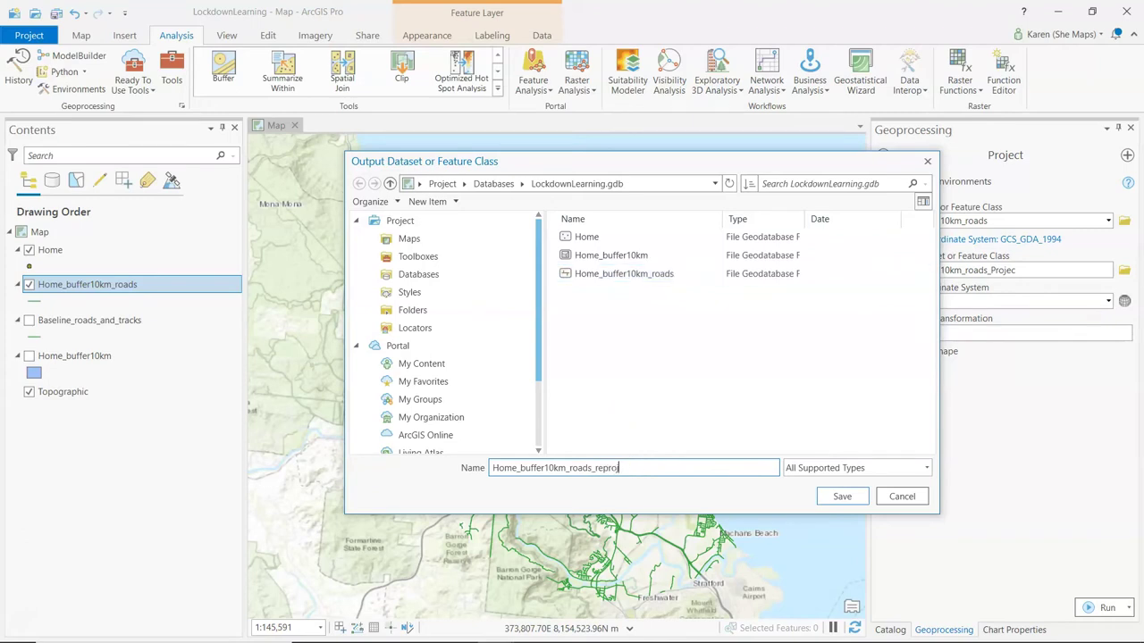
click(842, 497)
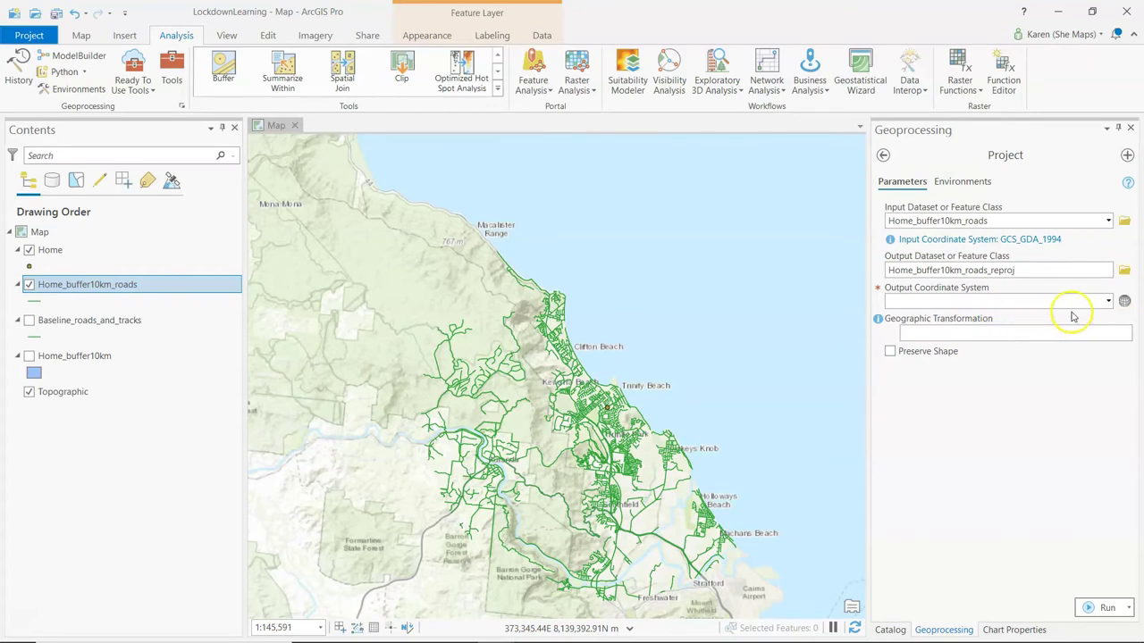
Set WGS_1984_UTM_Zone_55S as the output coordinate system and run the projection.
click(1108, 302)
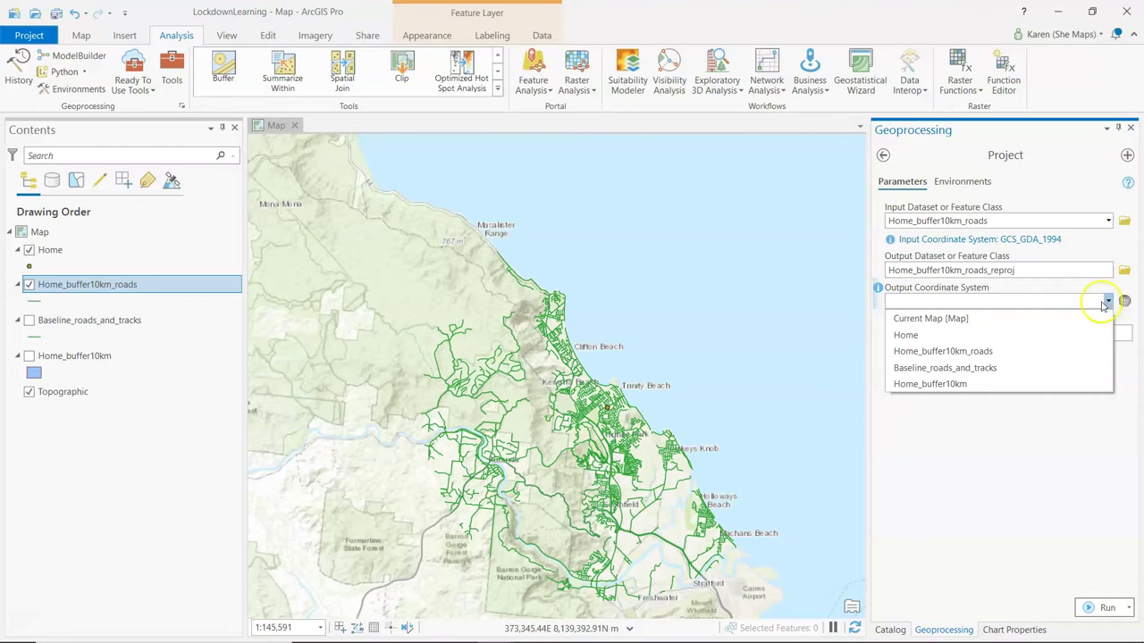
click(986, 385)
click(962, 374)
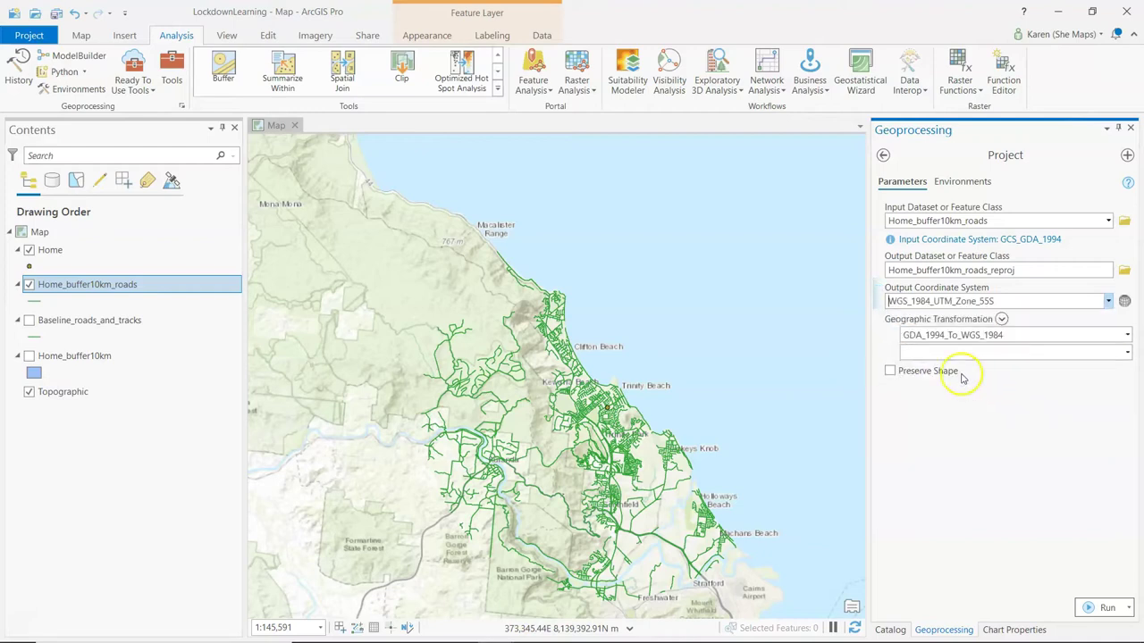
click(1009, 348)
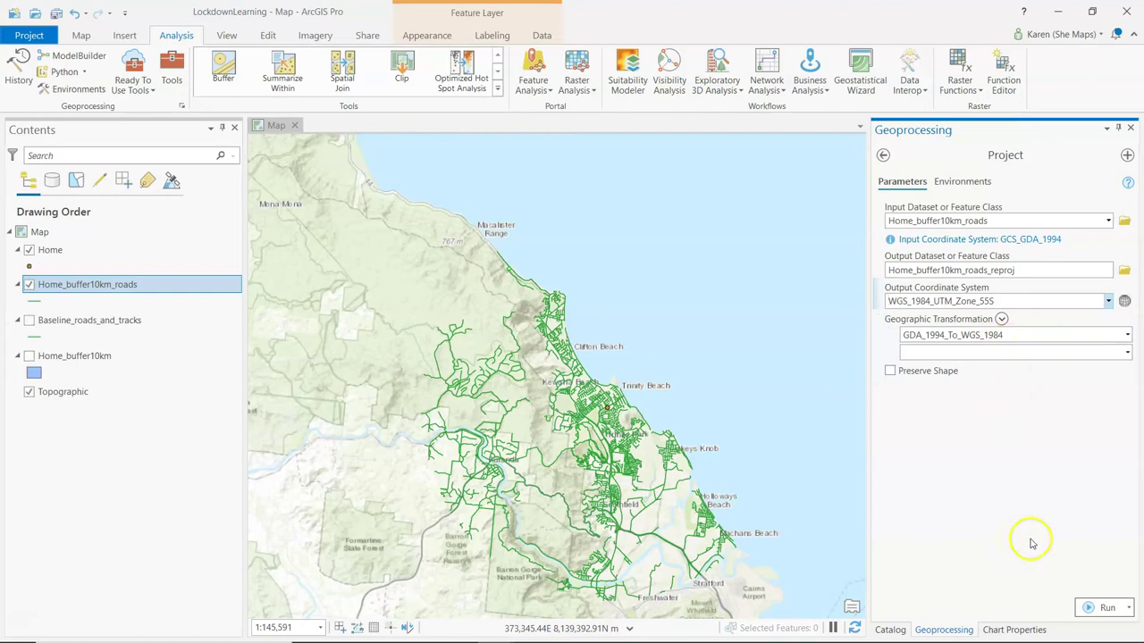
click(1096, 611)
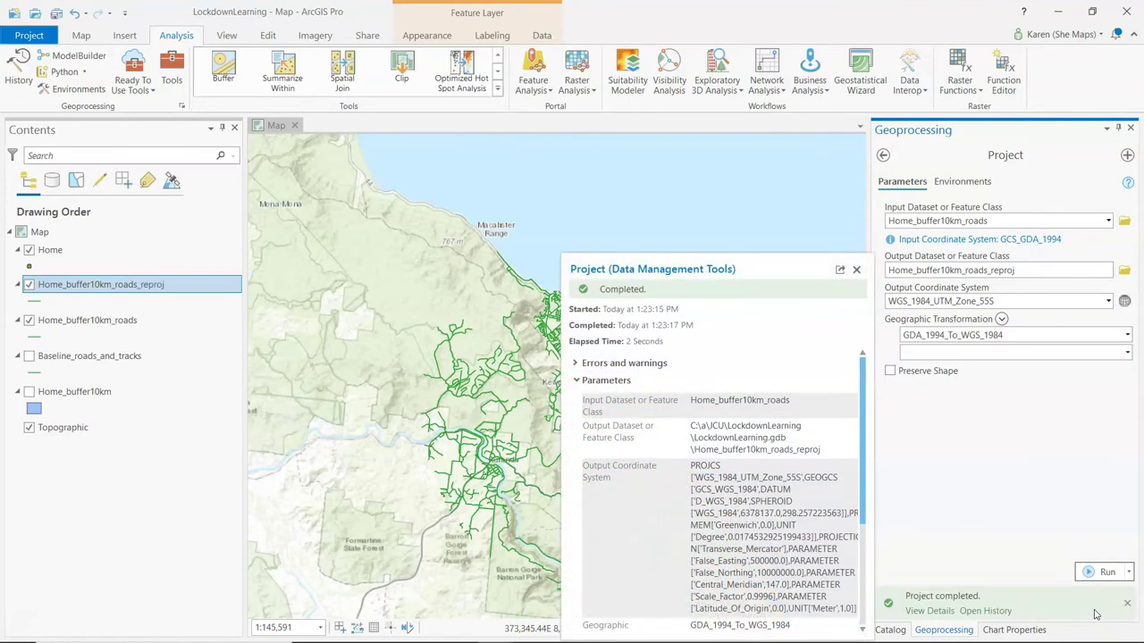
Hide Home_buffer10km_roads and open the reproj layer's attribute table sorted by STREET.
click(29, 320)
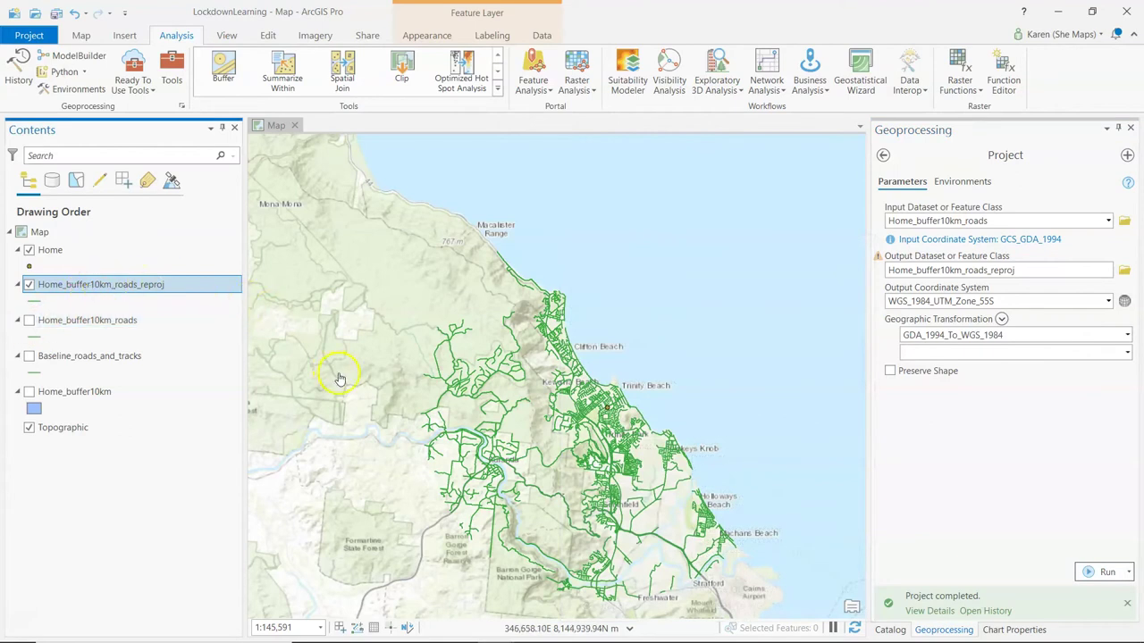
right_click(145, 284)
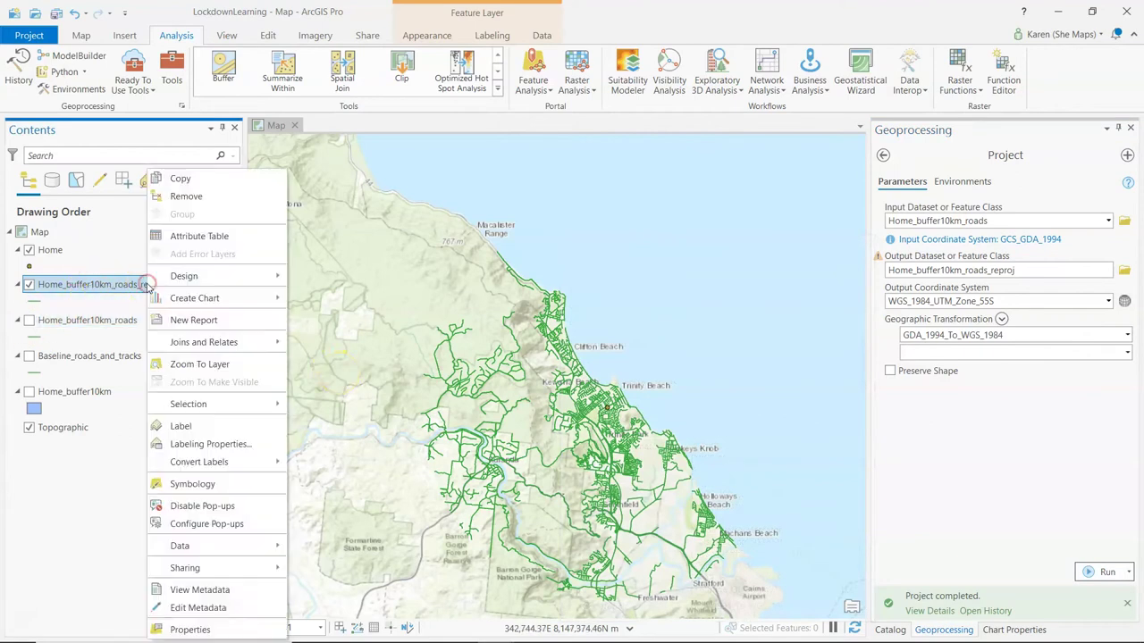
click(203, 236)
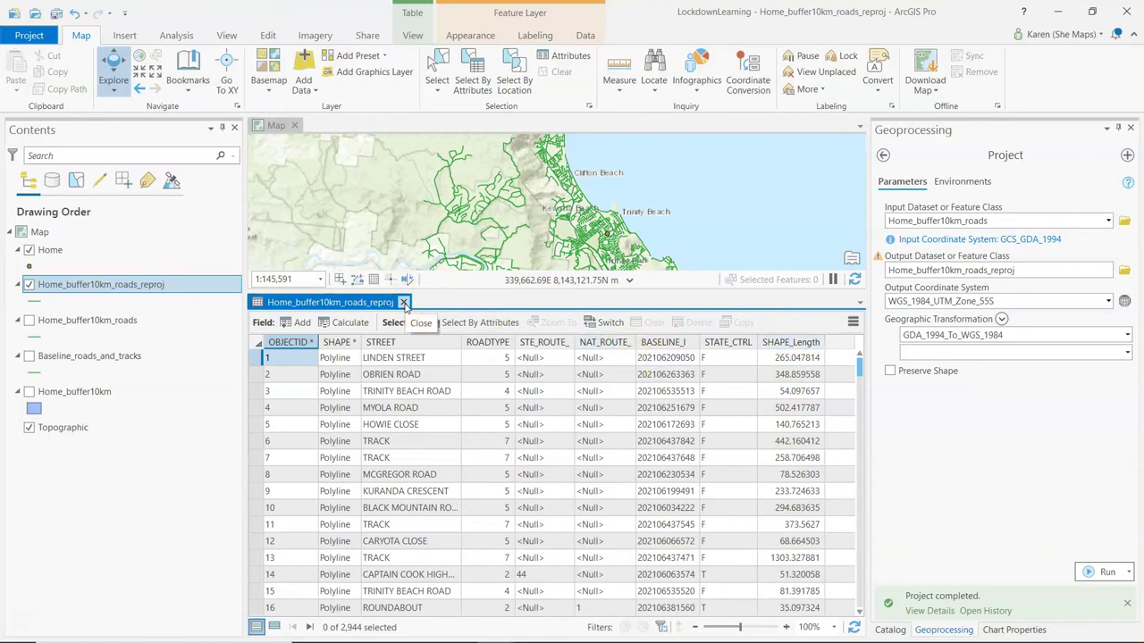
double_click(432, 345)
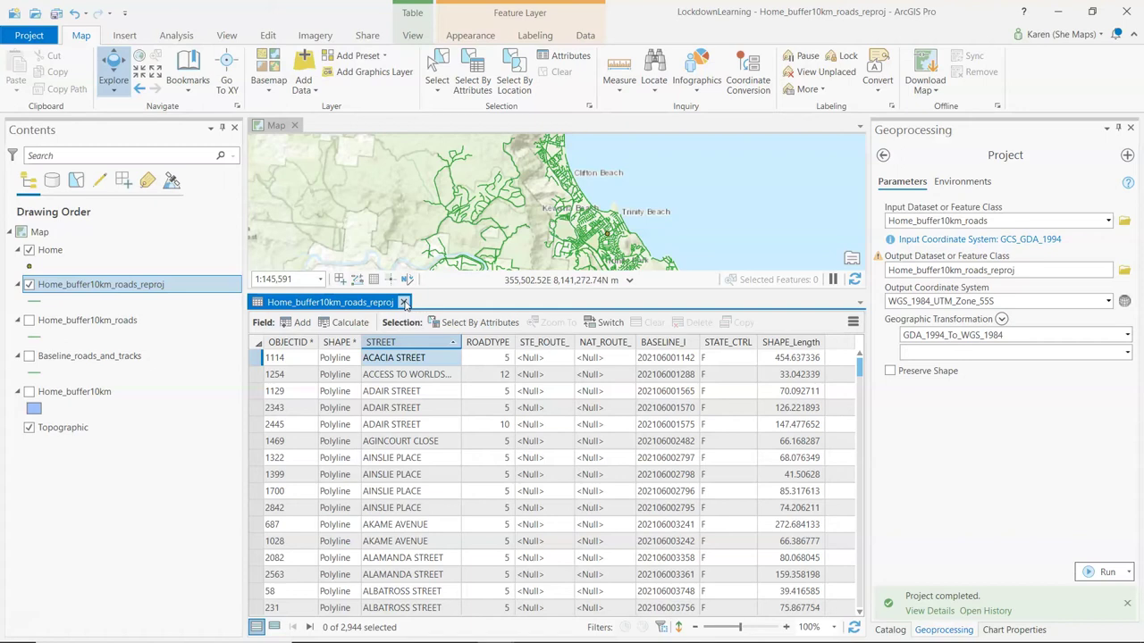
Open the Dissolve tool with Home_buffer10km_roads_reproj as input.
click(403, 303)
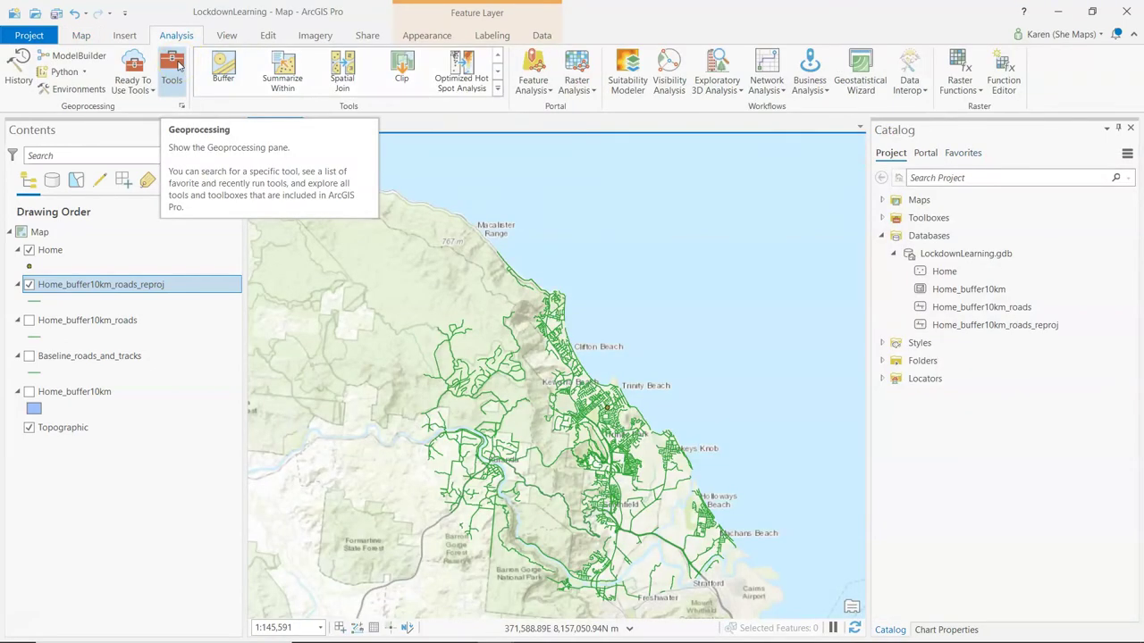
click(172, 71)
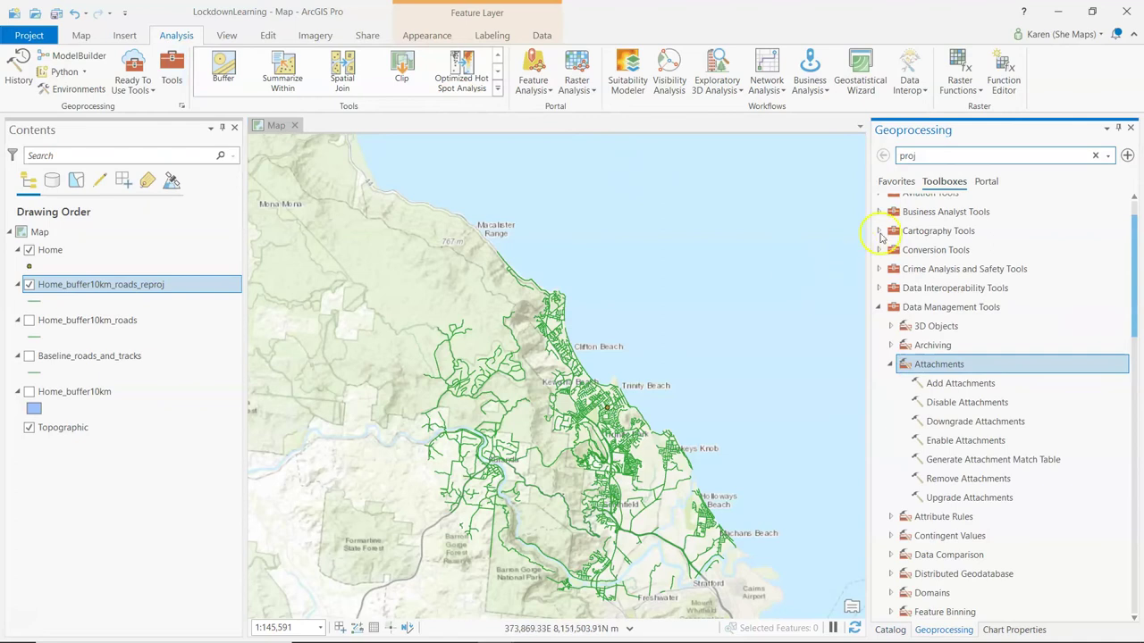
click(898, 183)
click(910, 360)
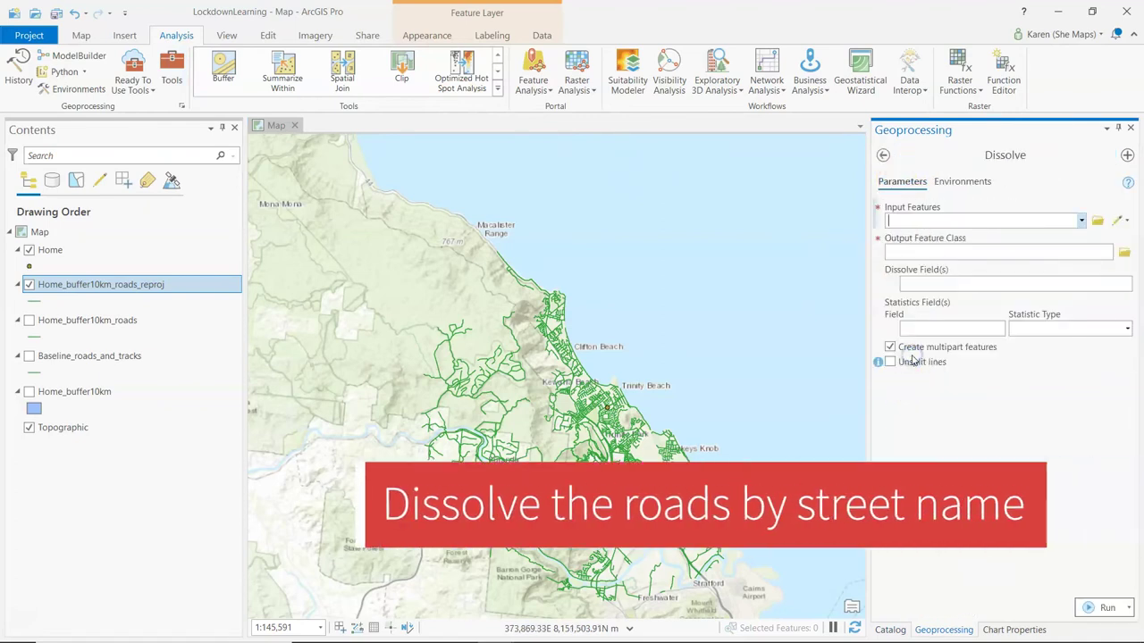
click(1082, 220)
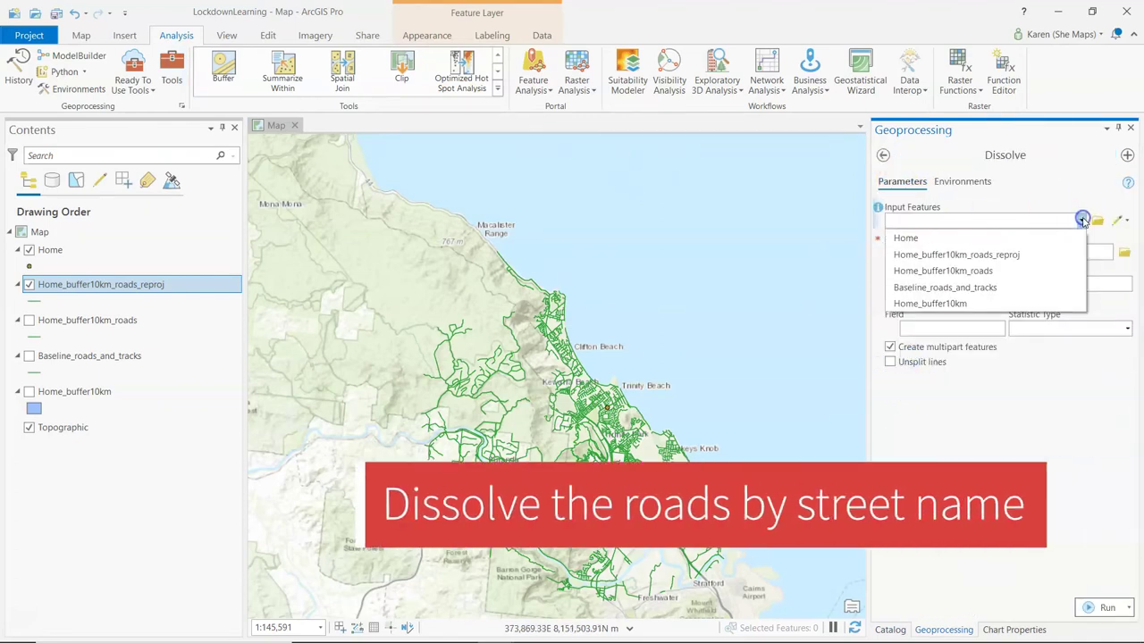
click(1016, 254)
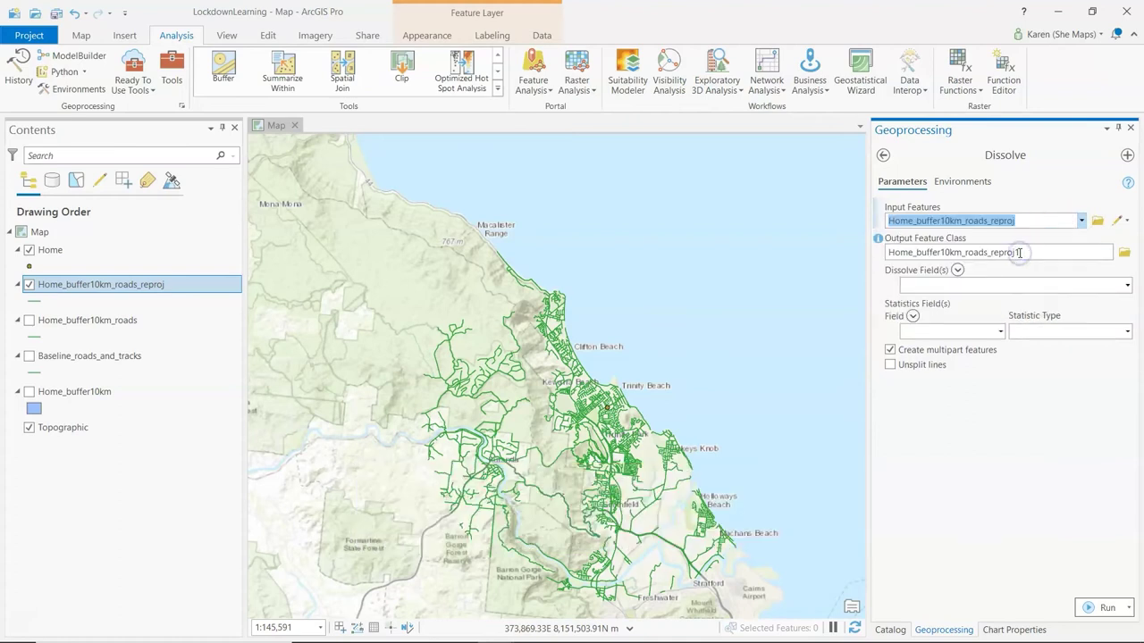
Name the output Home_buffer10km_roads_reprojdissolve, dissolve on STREET, and run.
click(1050, 252)
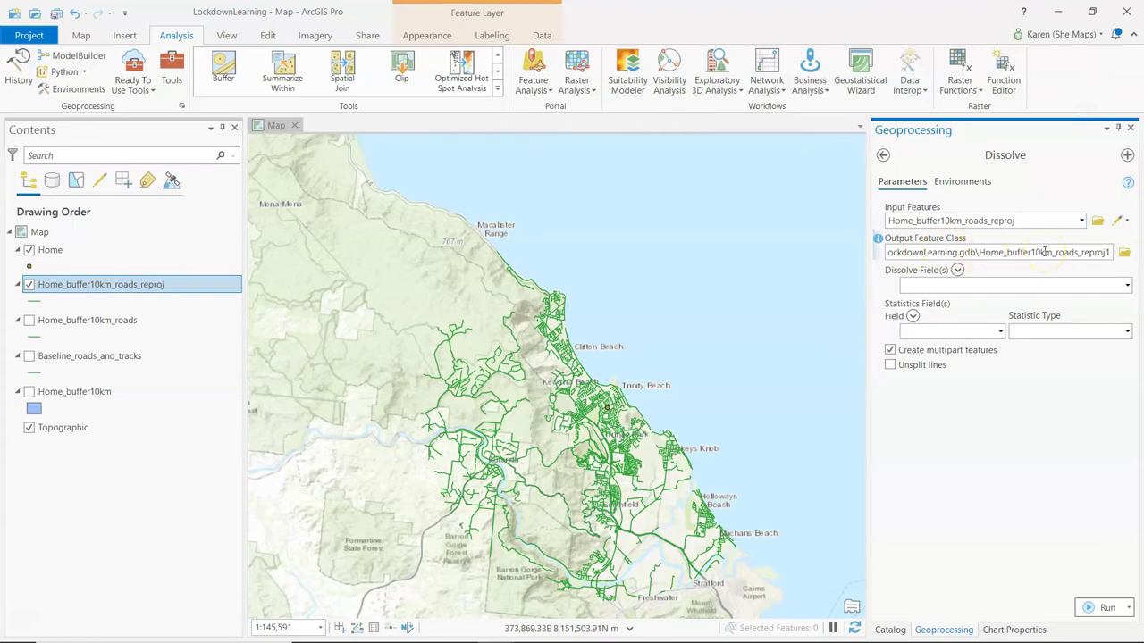
key(BackSpace)
text(dissolve)
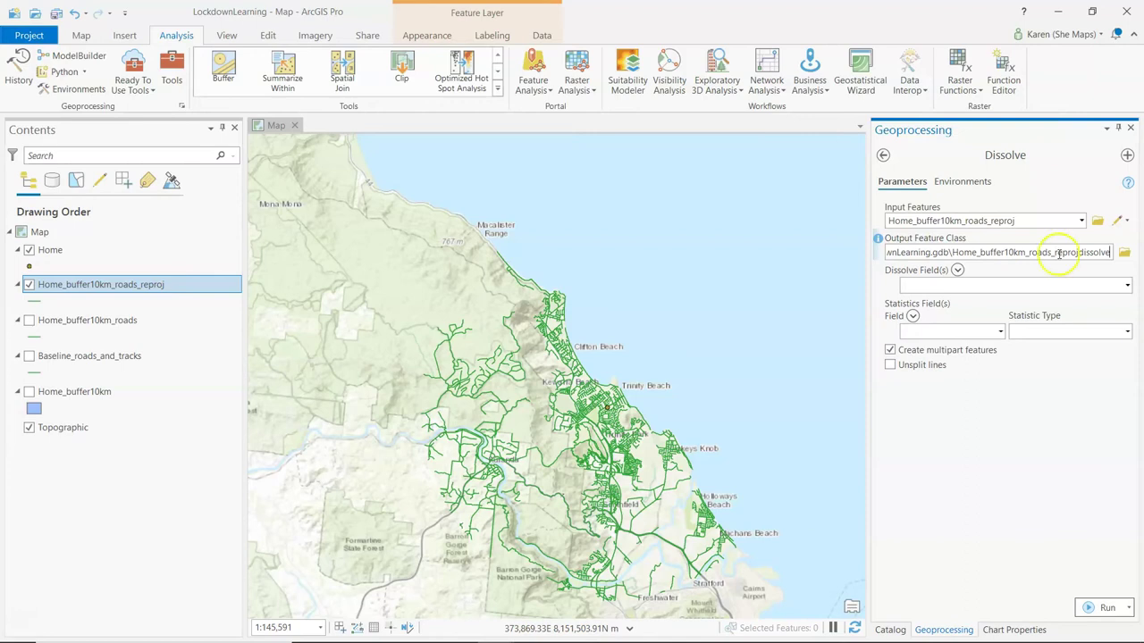
click(1127, 285)
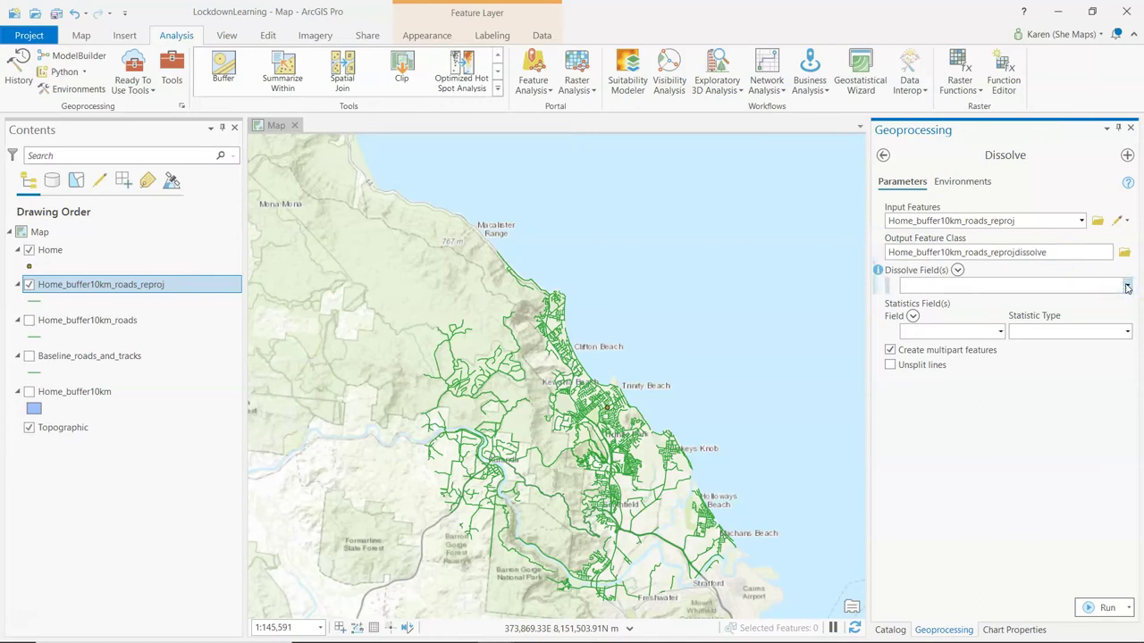
click(967, 319)
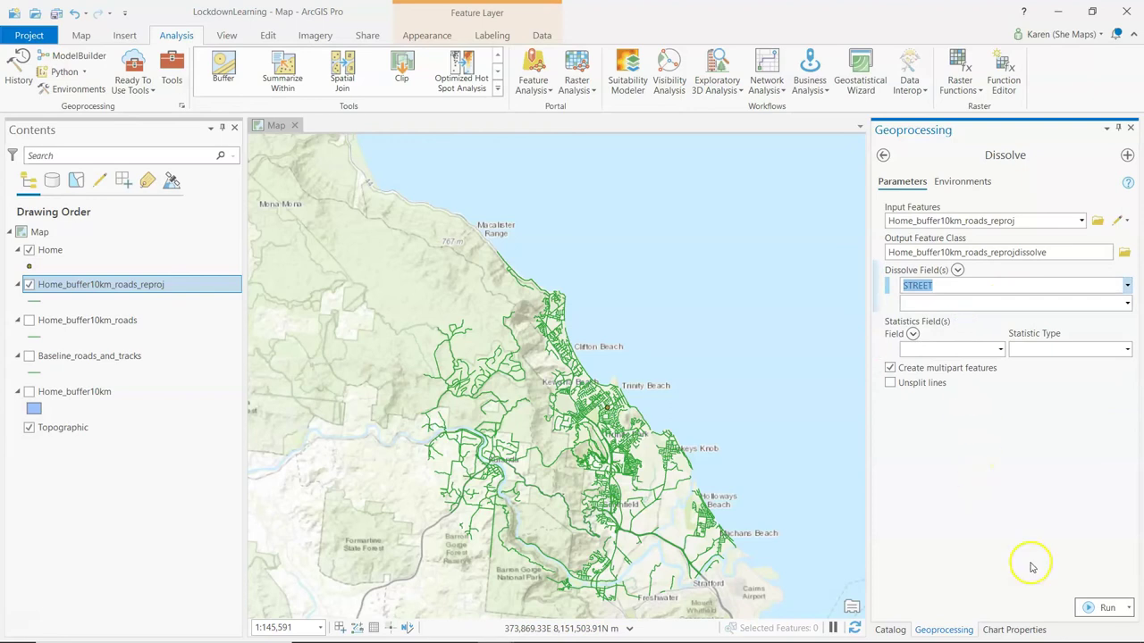
click(1102, 608)
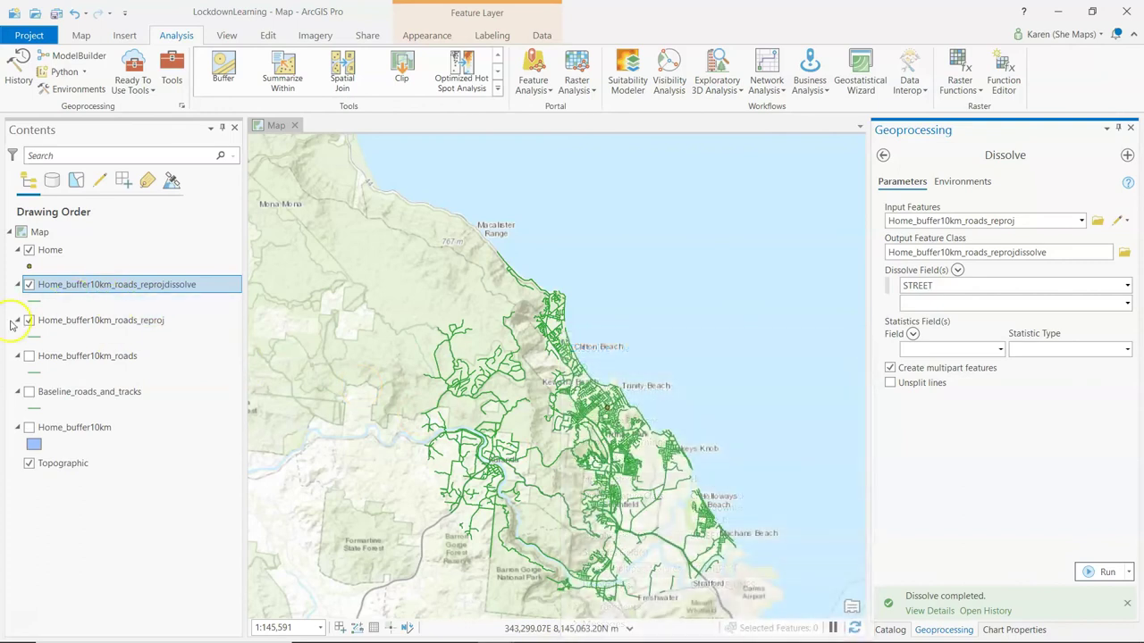
Show SHAPE_Length statistics from the dissolved layer's attribute table.
right_click(72, 285)
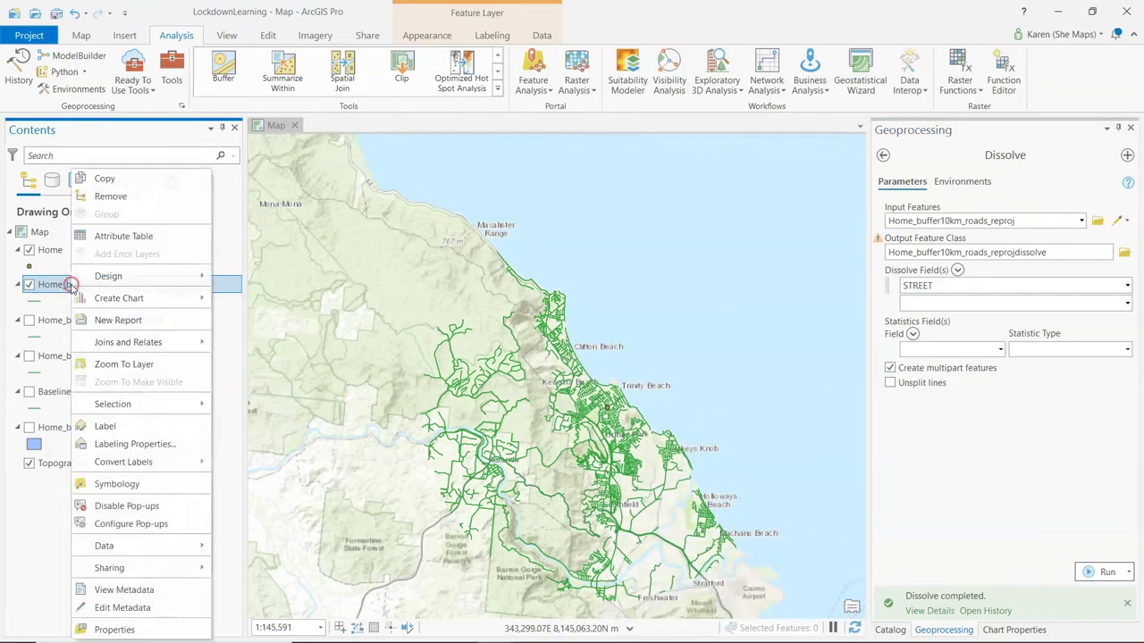
click(123, 237)
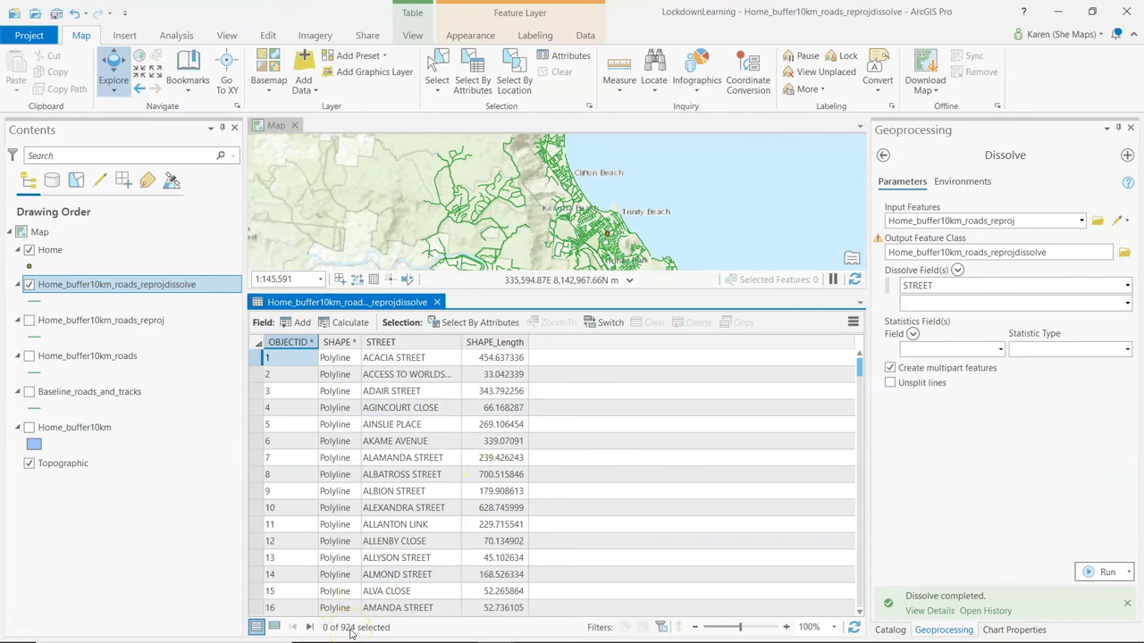
right_click(487, 344)
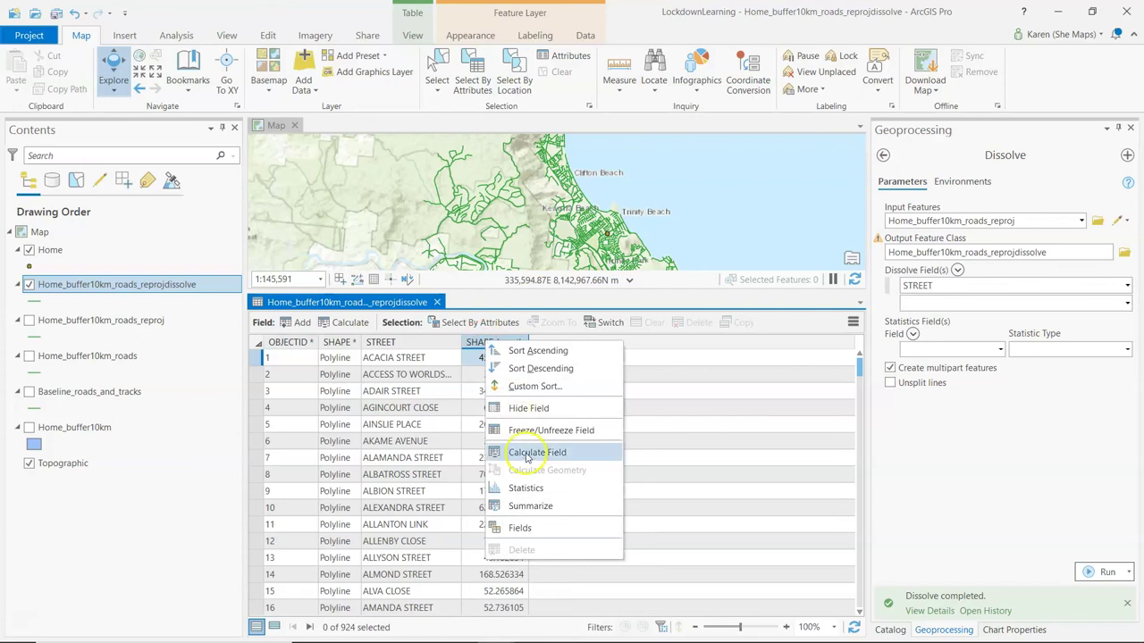
click(526, 488)
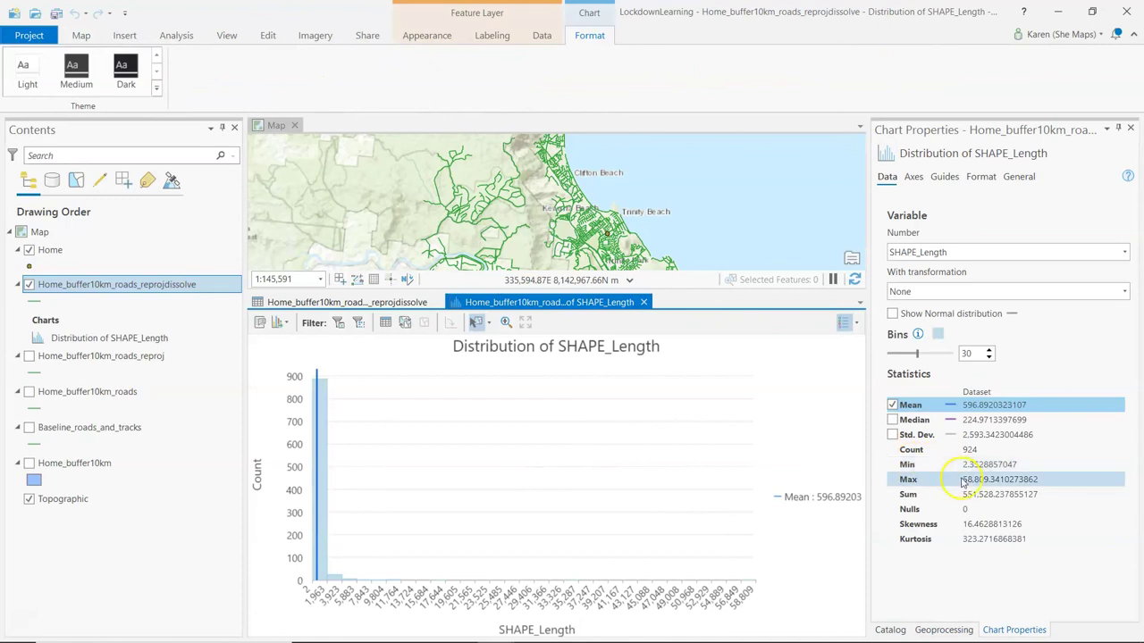
Select the Sum statistic to read the total SHAPE_Length of 551,528.238.
click(964, 496)
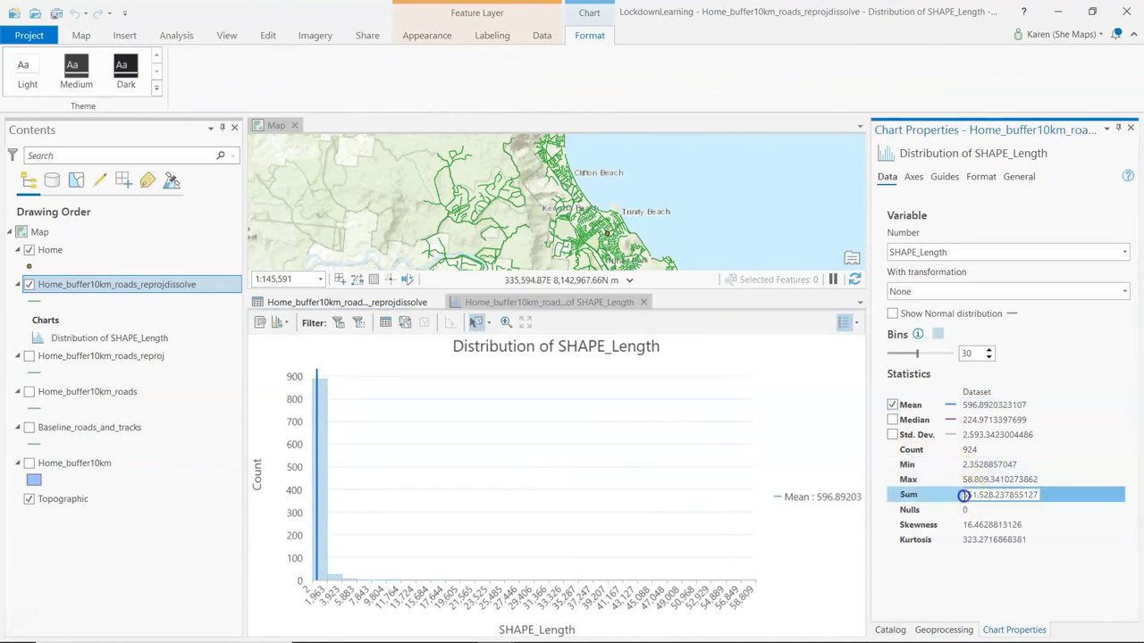